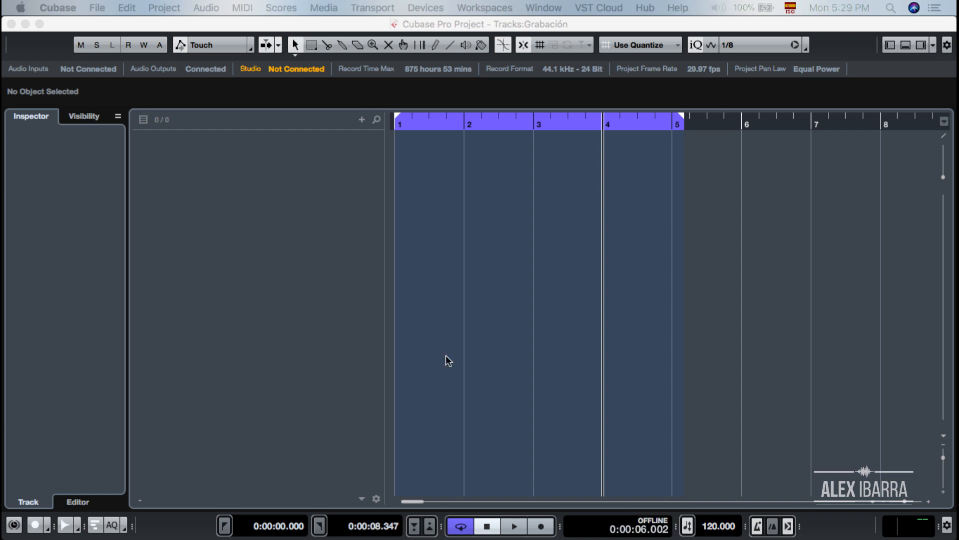
Open the VST Connections window from the Devices menu, showing its empty Inputs page
{"action": "left_click", "coordinate": [422, 8]}
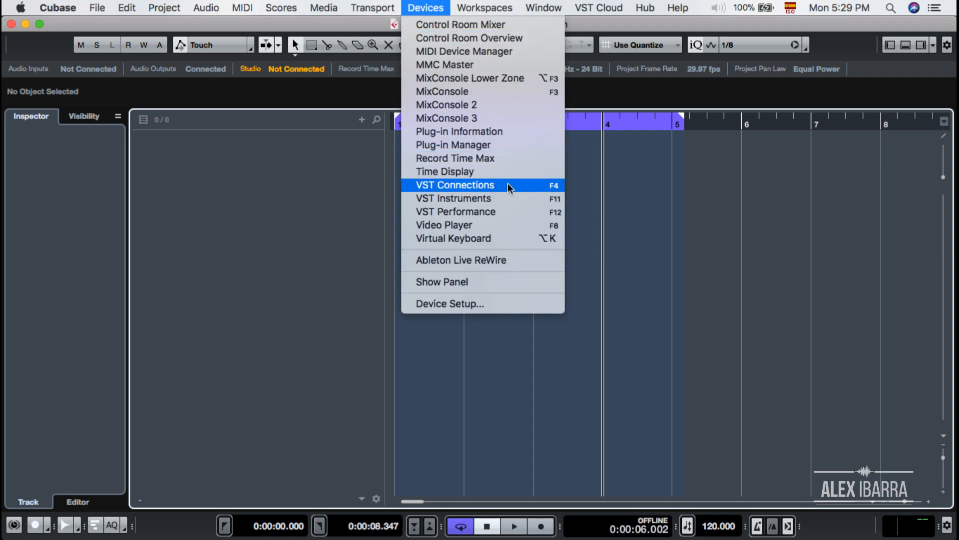
{"action": "left_click", "coordinate": [289, 220]}
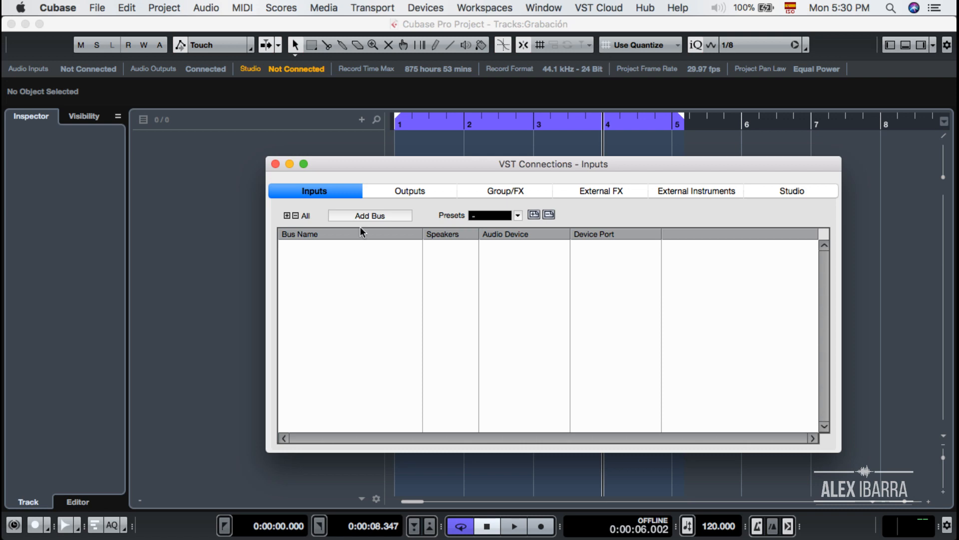
Add six mono input buses on the Scarlett 18i20 USB, fed by Mic 1 to Mic 6
{"action": "left_click", "coordinate": [394, 217]}
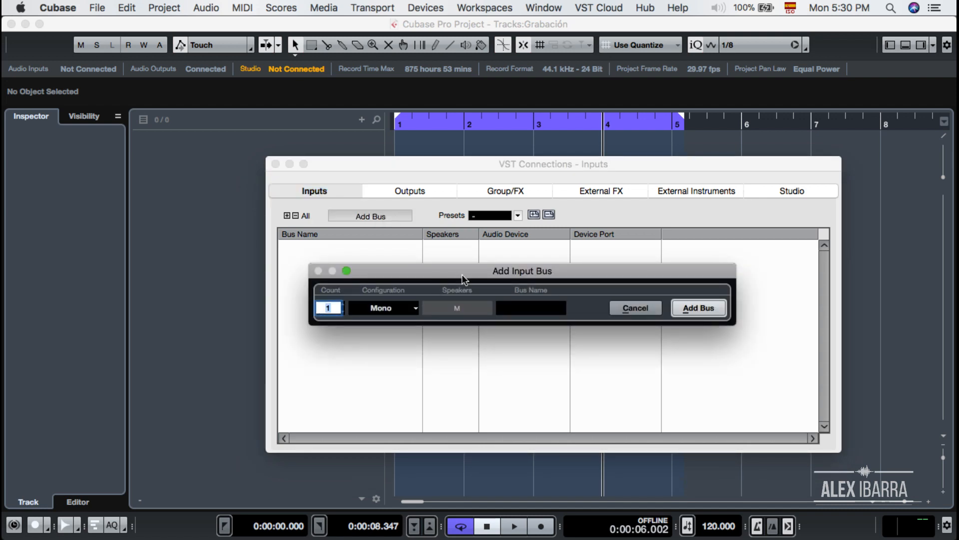
{"action": "left_click_drag", "start_coordinate": [468, 272], "coordinate": [494, 260]}
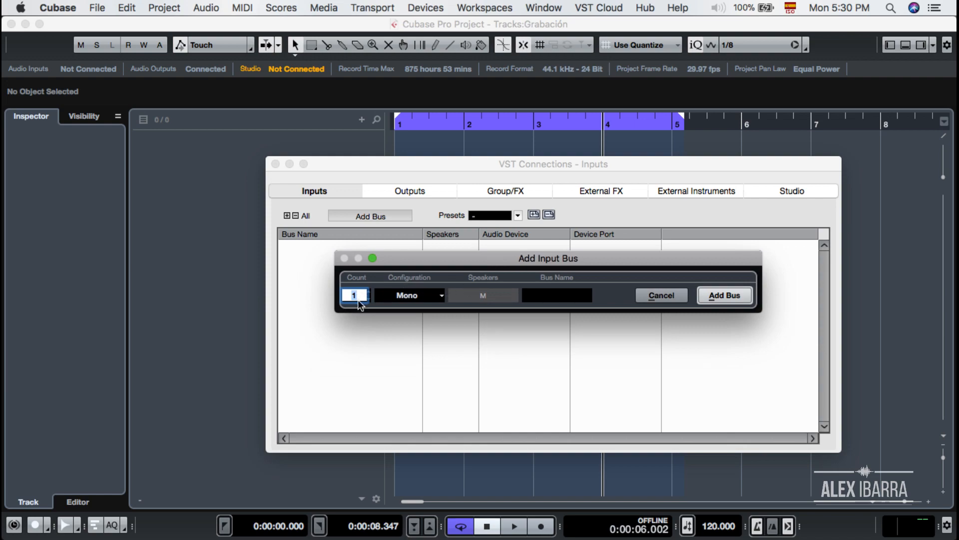
{"action": "type", "text": "6"}
{"action": "left_click", "coordinate": [721, 296]}
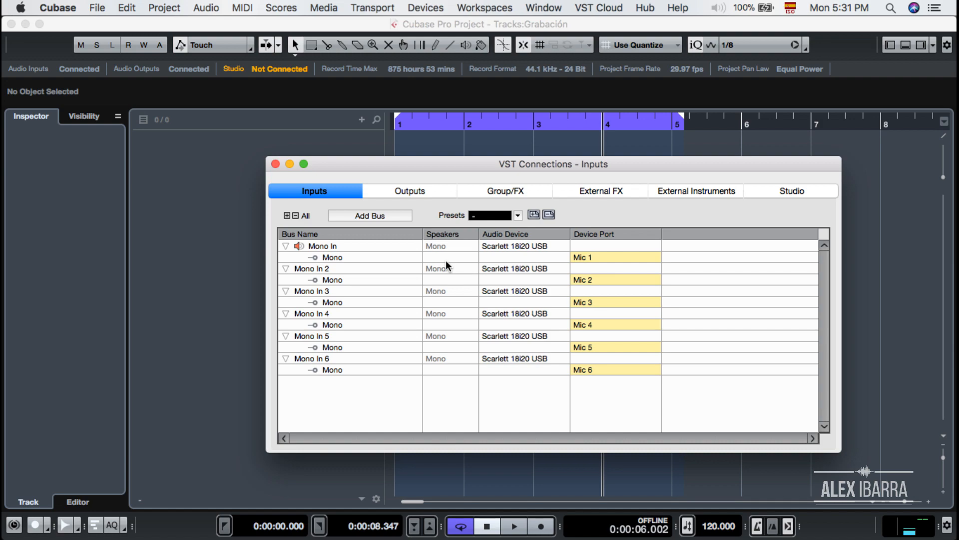
Rename the first three input buses Beta 52, SM57 and HH
{"action": "double_click", "coordinate": [321, 246]}
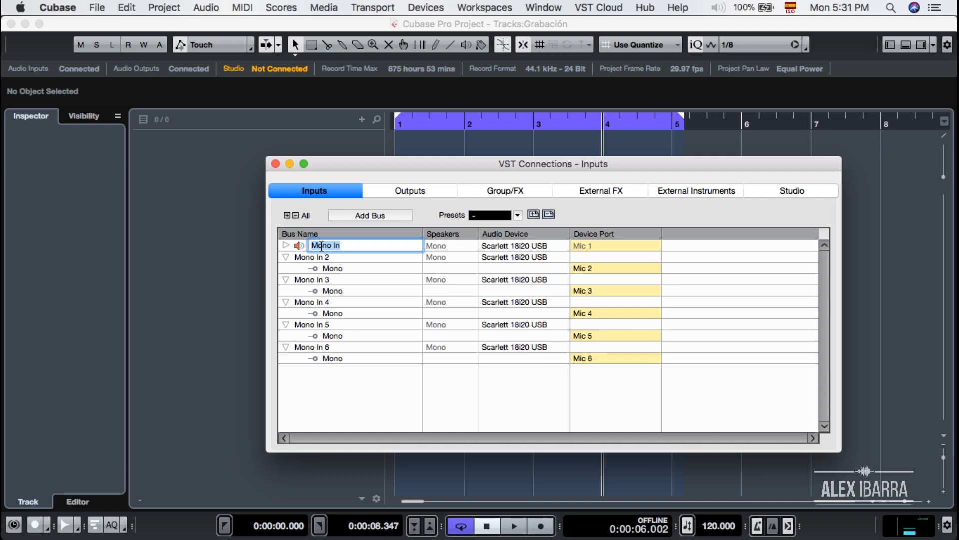
{"action": "type", "text": "Bate"}
{"action": "key", "text": "BackSpace"}
{"action": "key", "text": "BackSpace"}
{"action": "key", "text": "BackSpace"}
{"action": "type", "text": "eta 52"}
{"action": "key", "text": "Tab"}
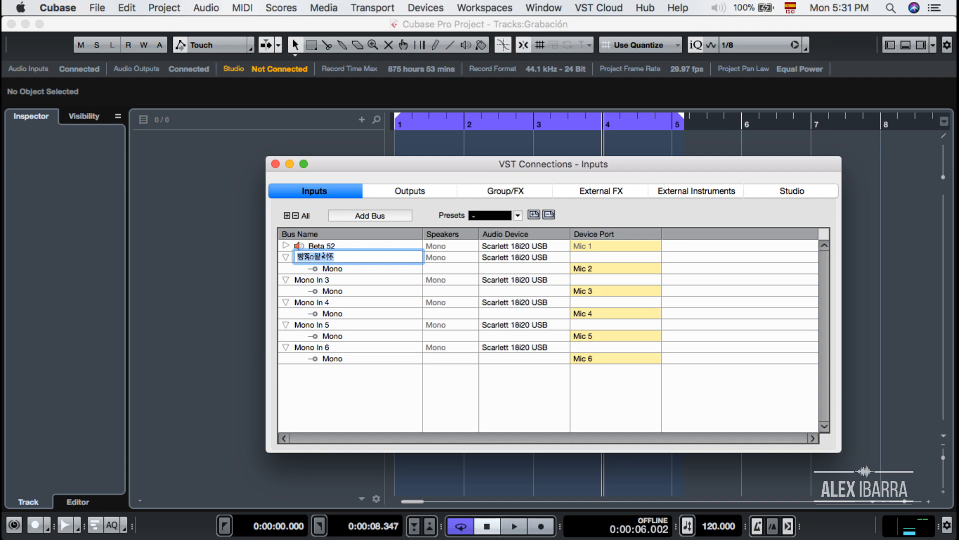
{"action": "type", "text": "SM57"}
{"action": "key", "text": "Tab"}
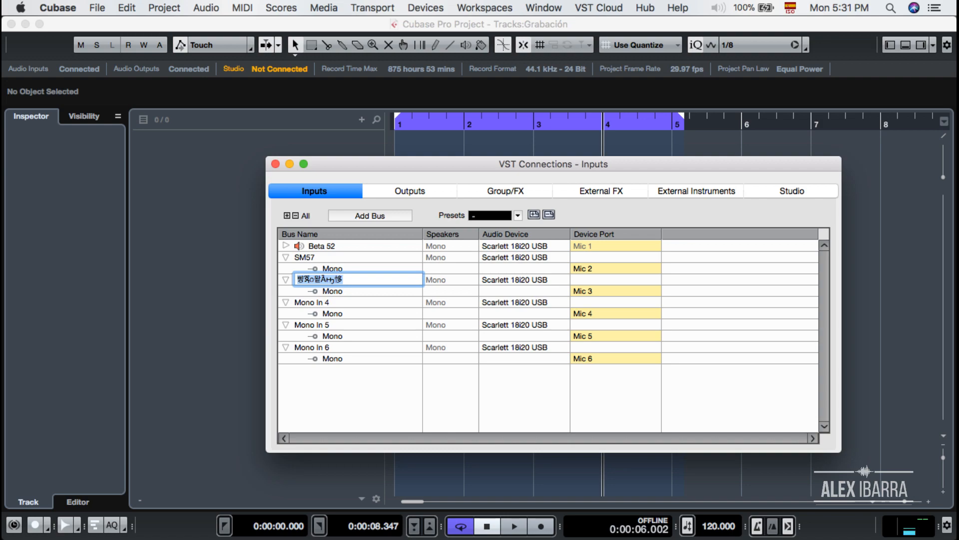
{"action": "type", "text": "HH"}
{"action": "key", "text": "Tab"}
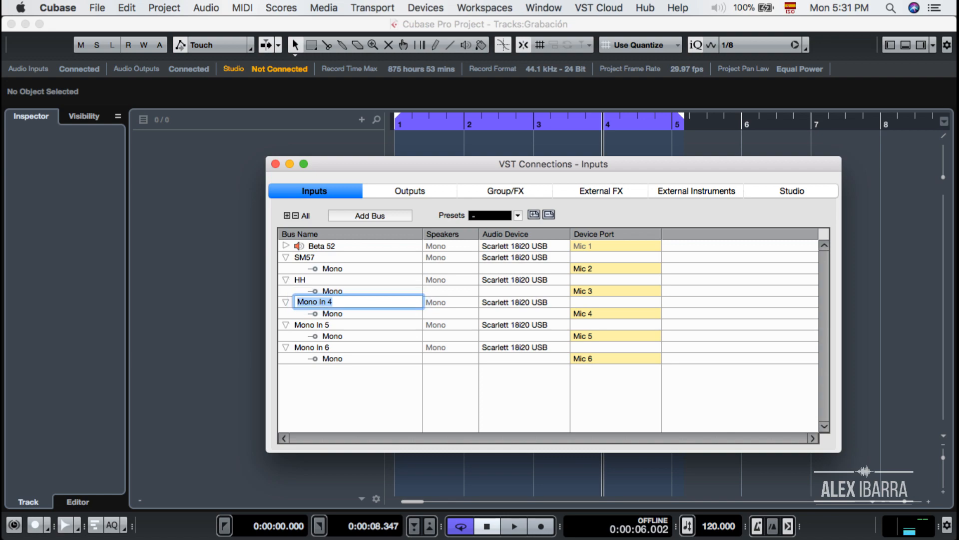
Name the remaining buses OHR, OHL and VOX, and route VOX to Mic 1
{"action": "type", "text": "OHR"}
{"action": "key", "text": "Tab"}
{"action": "type", "text": "OH"}
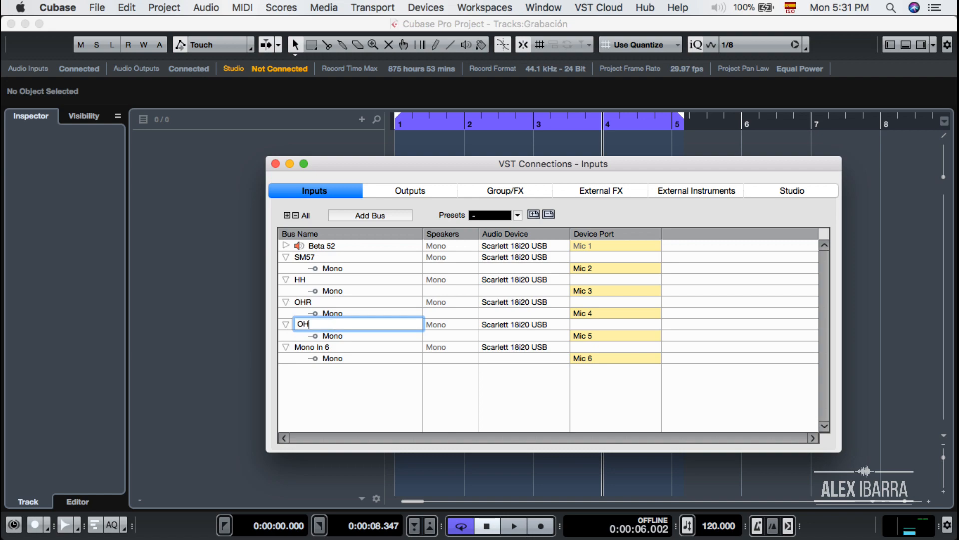
{"action": "type", "text": "L"}
{"action": "key", "text": "Tab"}
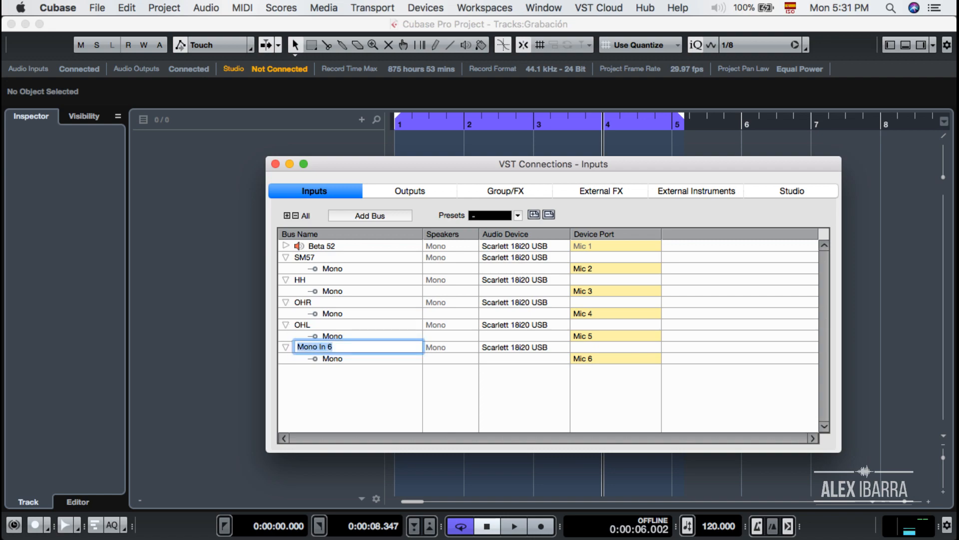
{"action": "type", "text": "VOX"}
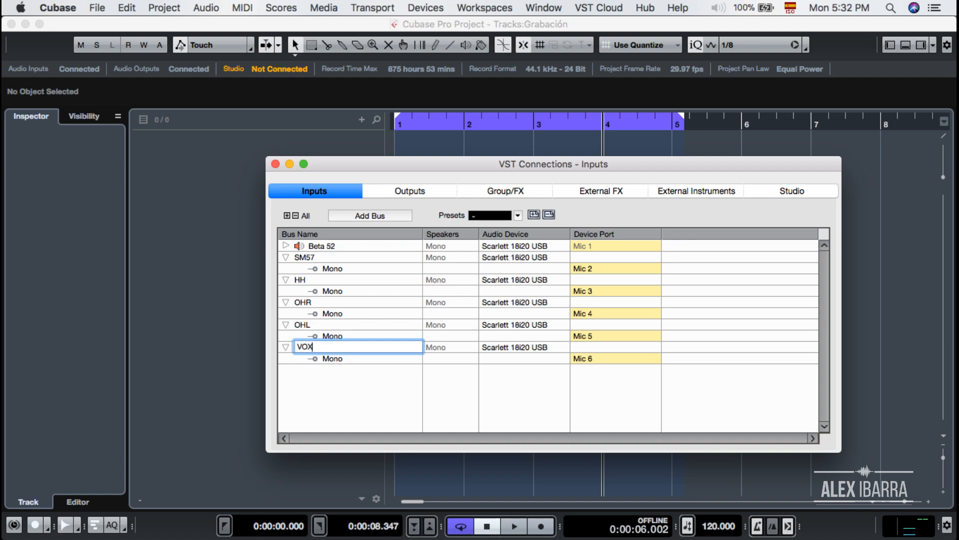
{"action": "key", "text": "Return"}
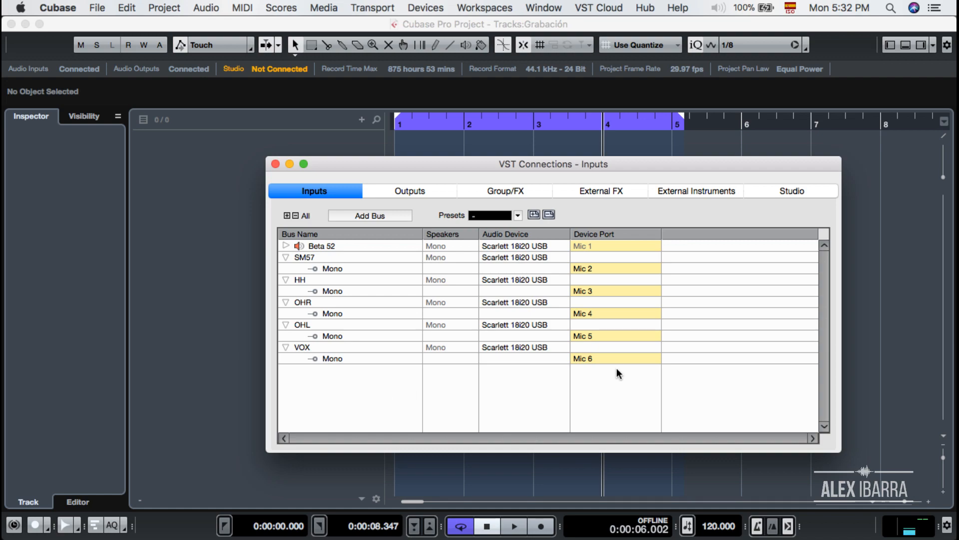
{"action": "left_click", "coordinate": [602, 358]}
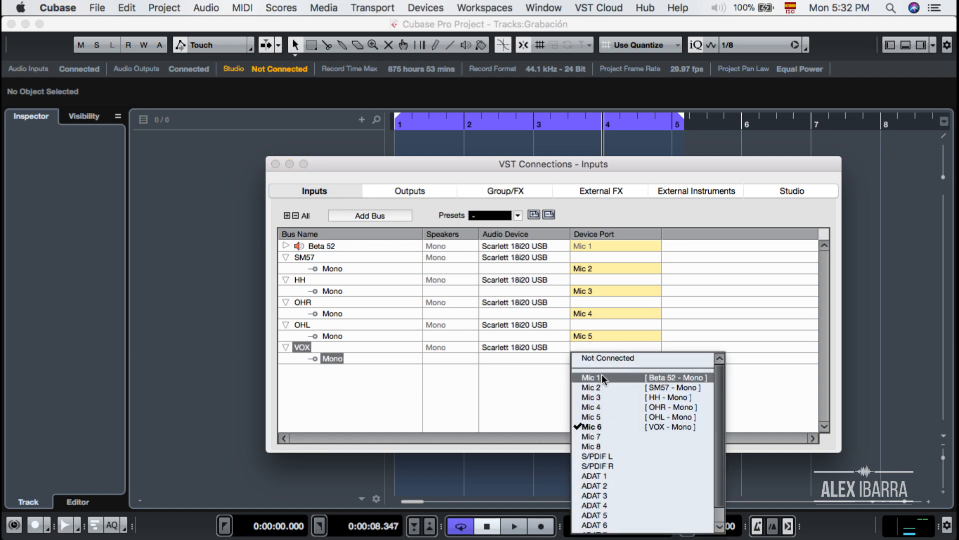
{"action": "left_click", "coordinate": [602, 378]}
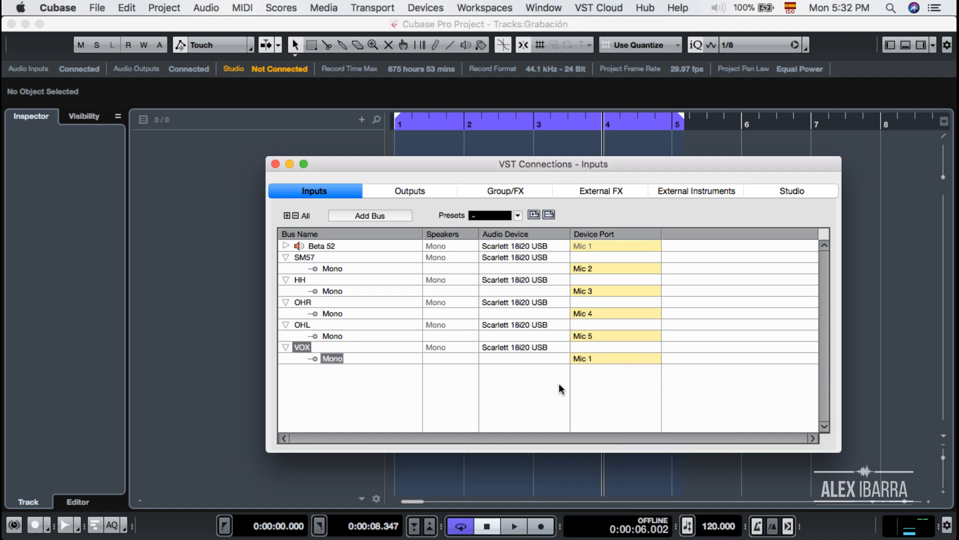
Close the VST Connections window
{"action": "left_click", "coordinate": [275, 164]}
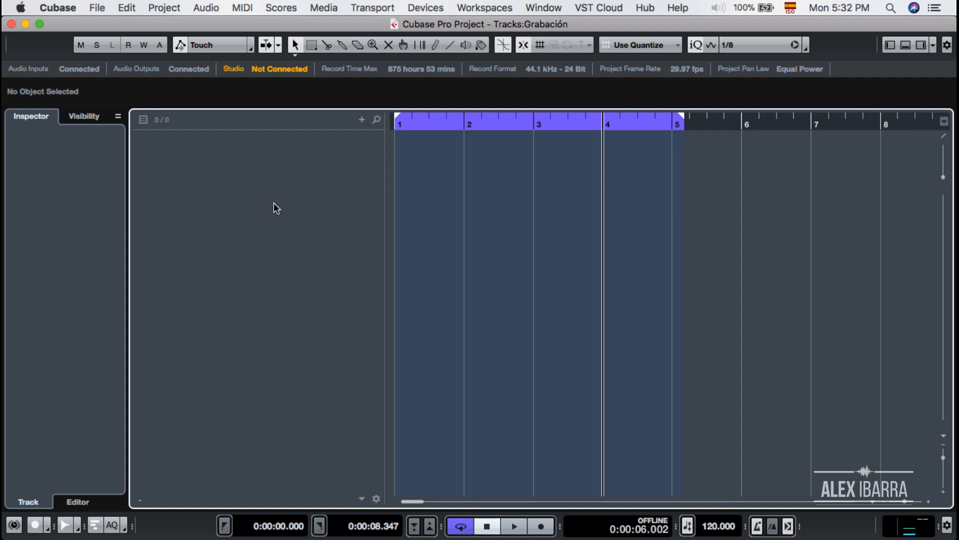
{"action": "left_click", "coordinate": [165, 9]}
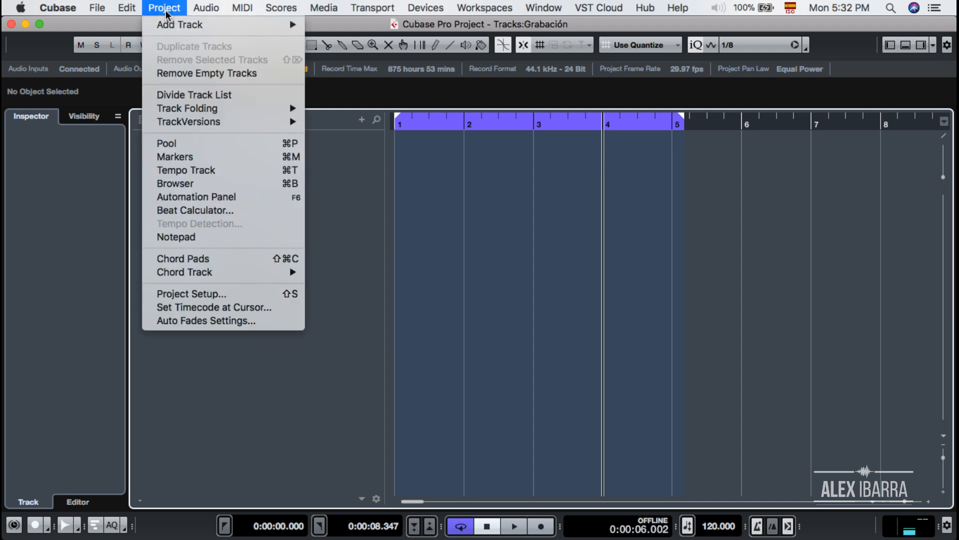
{"action": "mouse_move", "coordinate": [172, 24]}
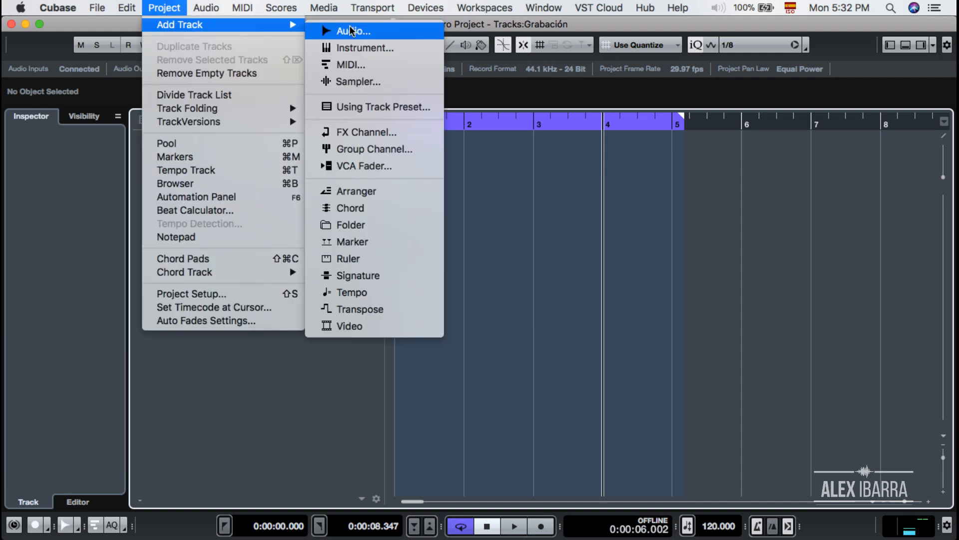
{"action": "left_click", "coordinate": [328, 252]}
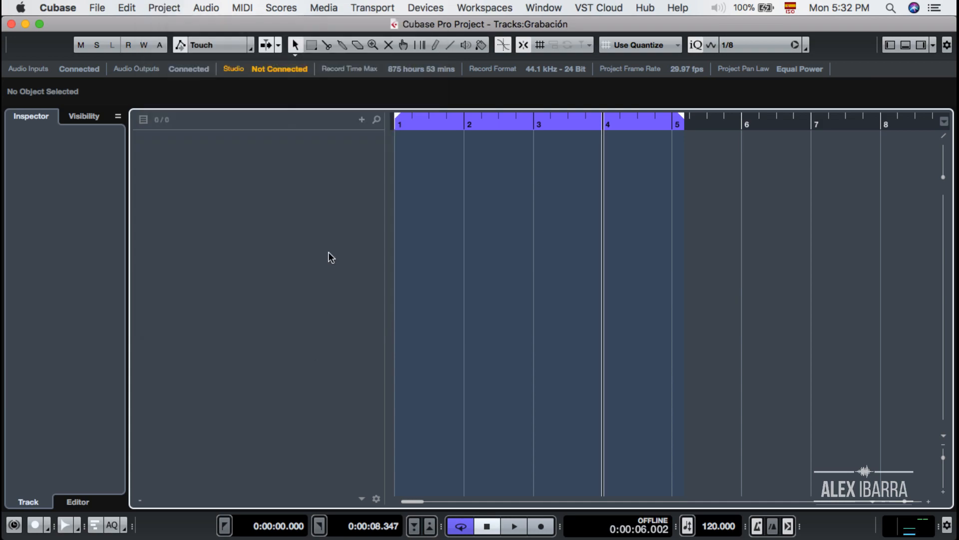
Add five mono audio tracks, Audio 01 to Audio 05, from the track list
{"action": "right_click", "coordinate": [260, 199]}
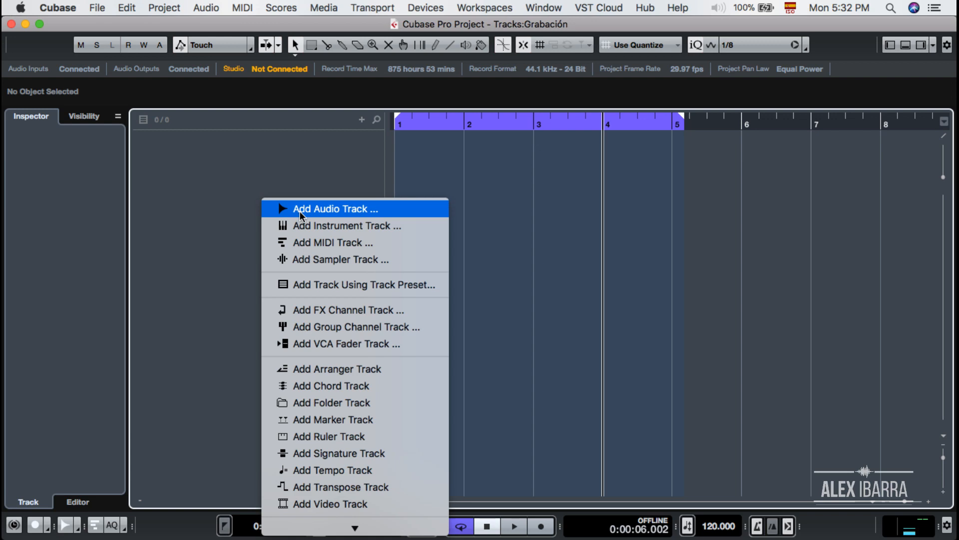
{"action": "left_click", "coordinate": [299, 211]}
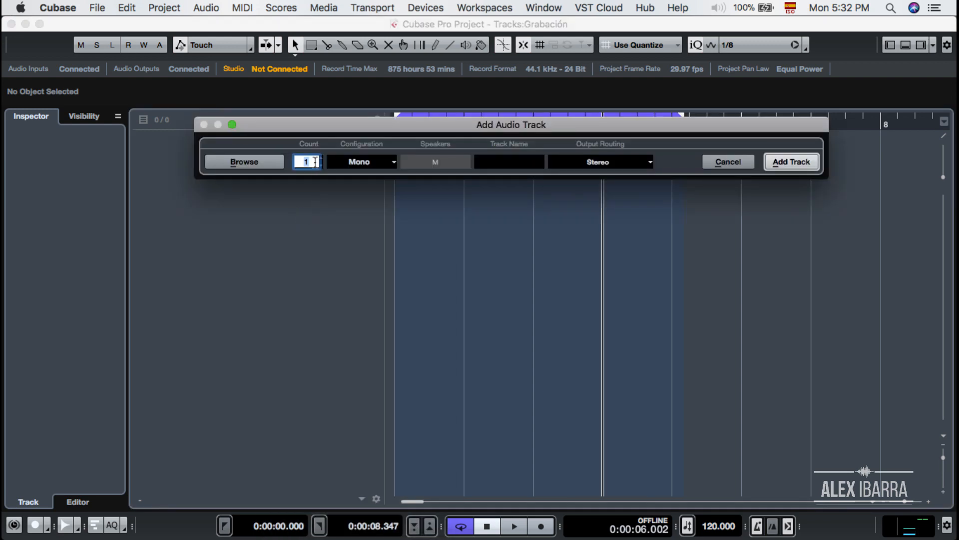
{"action": "type", "text": "5"}
{"action": "left_click", "coordinate": [780, 162]}
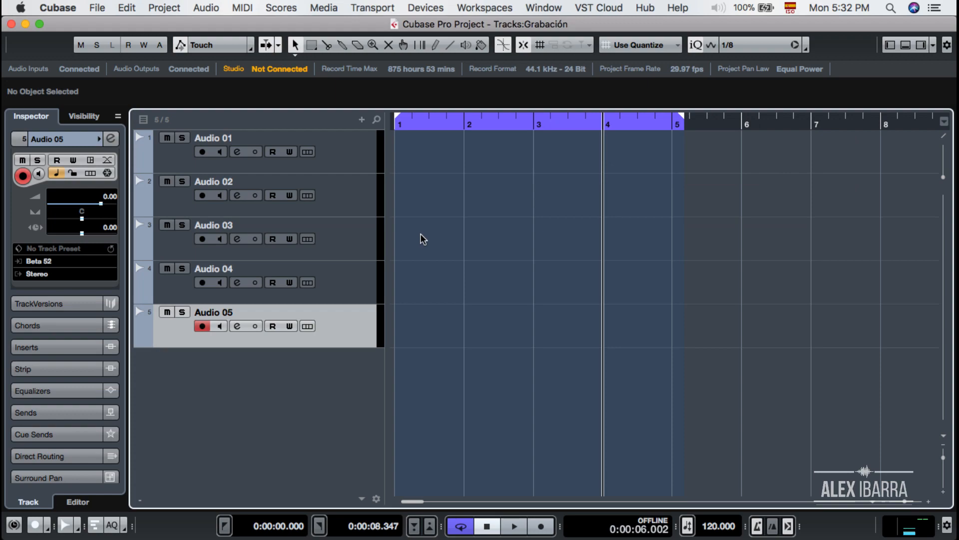
Rename the first two audio tracks K. Drum and Snare
{"action": "double_click", "coordinate": [217, 132]}
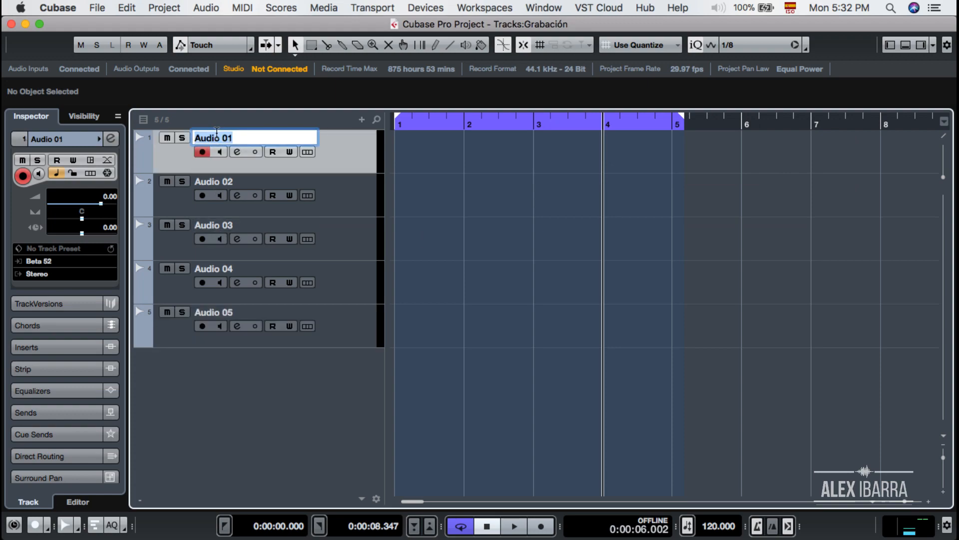
{"action": "type", "text": "K. d"}
{"action": "key", "text": "BackSpace"}
{"action": "type", "text": "dru"}
{"action": "key", "text": "BackSpace"}
{"action": "key", "text": "BackSpace"}
{"action": "key", "text": "BackSpace"}
{"action": "type", "text": "Drum"}
{"action": "key", "text": "Tab"}
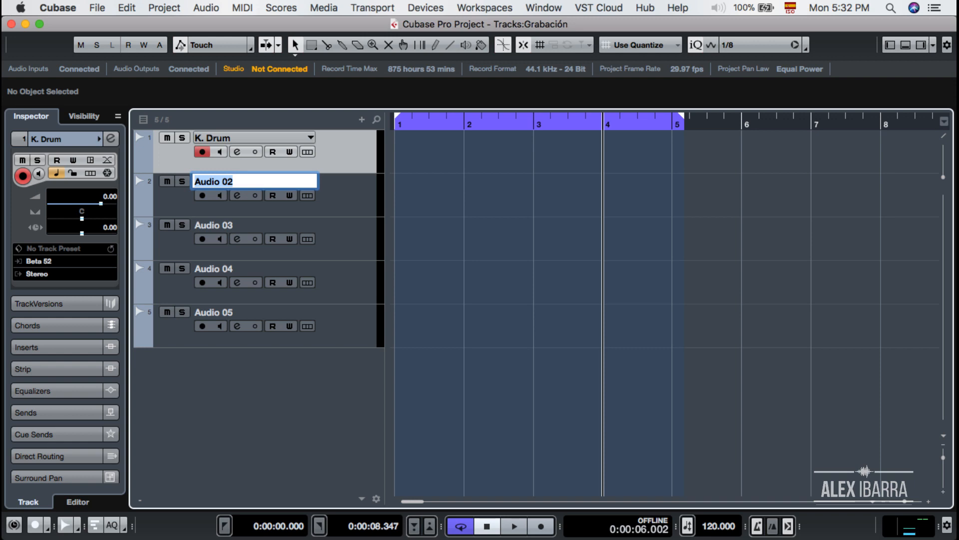
{"action": "type", "text": "Snare"}
{"action": "key", "text": "Tab"}
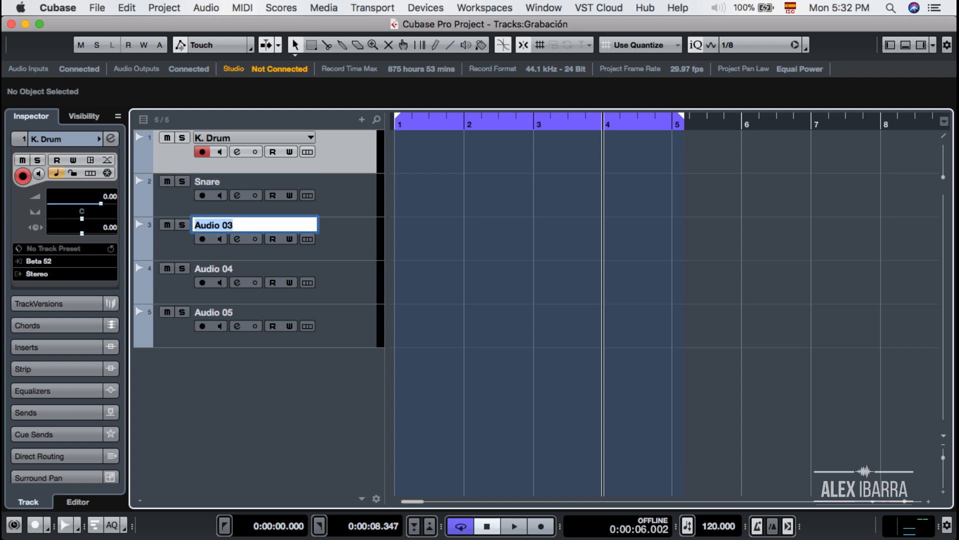
Name the third, fourth and fifth tracks HH, OHR and OHL
{"action": "type", "text": "HH"}
{"action": "key", "text": "Tab"}
{"action": "type", "text": "OHR"}
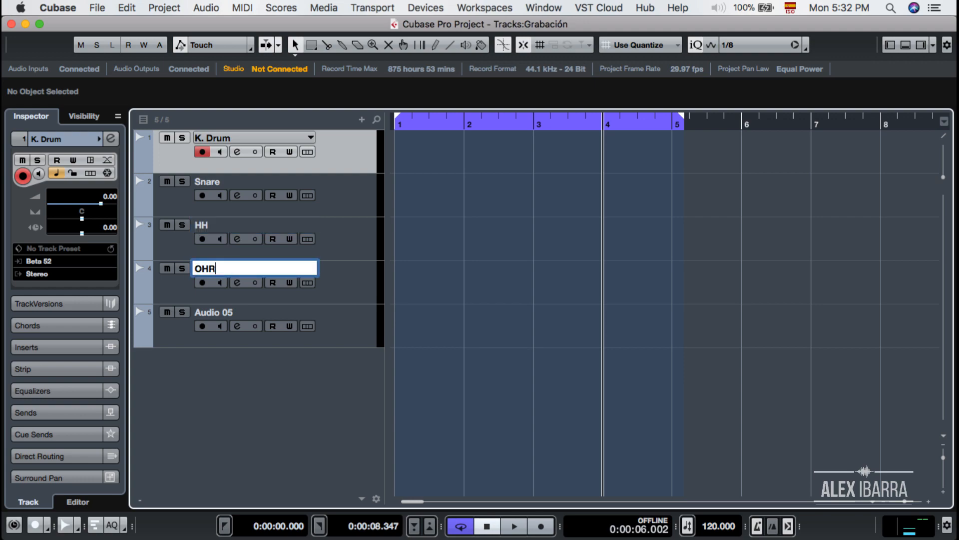
{"action": "key", "text": "Tab"}
{"action": "type", "text": "OHI"}
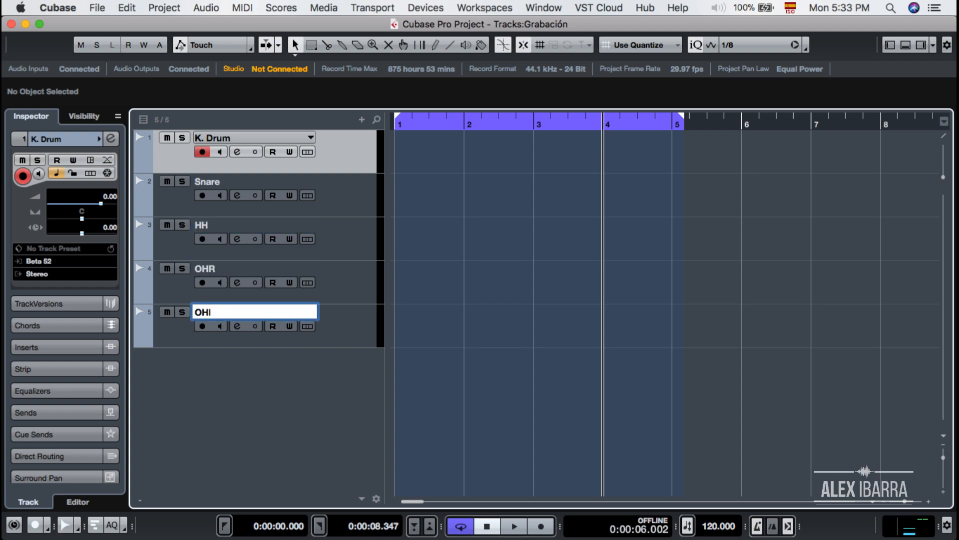
{"action": "type", "text": "L"}
{"action": "left_click", "coordinate": [277, 409]}
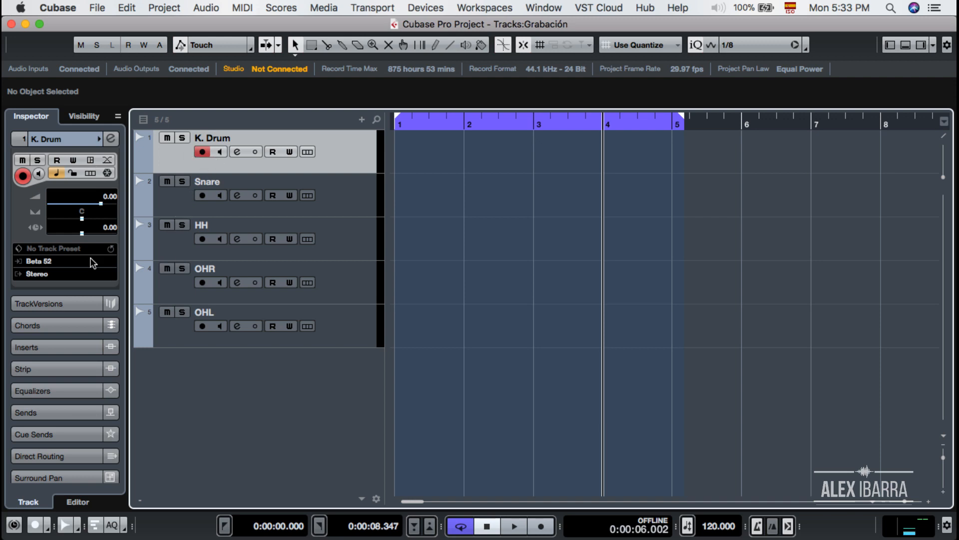
Keep K. Drum on Beta 52, and set the Snare input to SM57 and HH to HH
{"action": "left_click", "coordinate": [46, 262]}
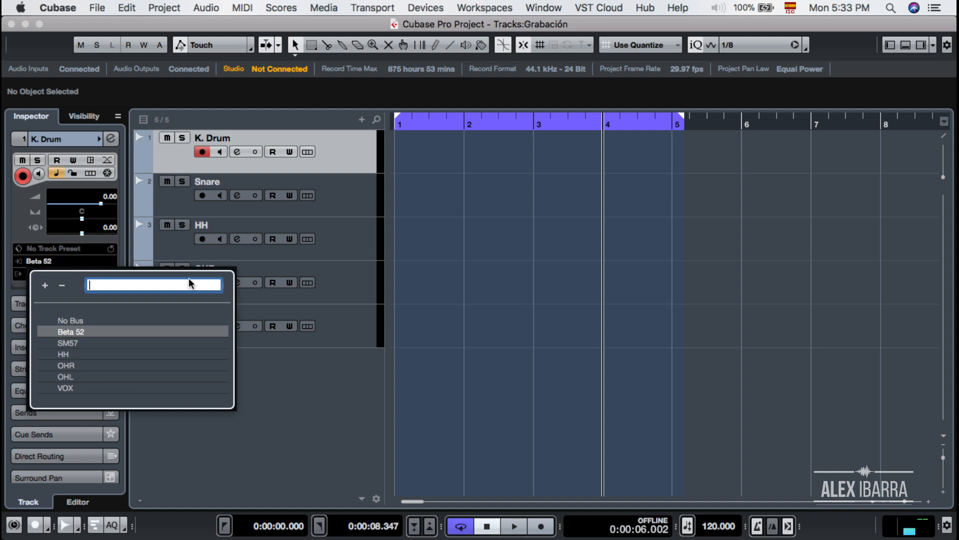
{"action": "left_click", "coordinate": [323, 204]}
{"action": "left_click", "coordinate": [323, 204]}
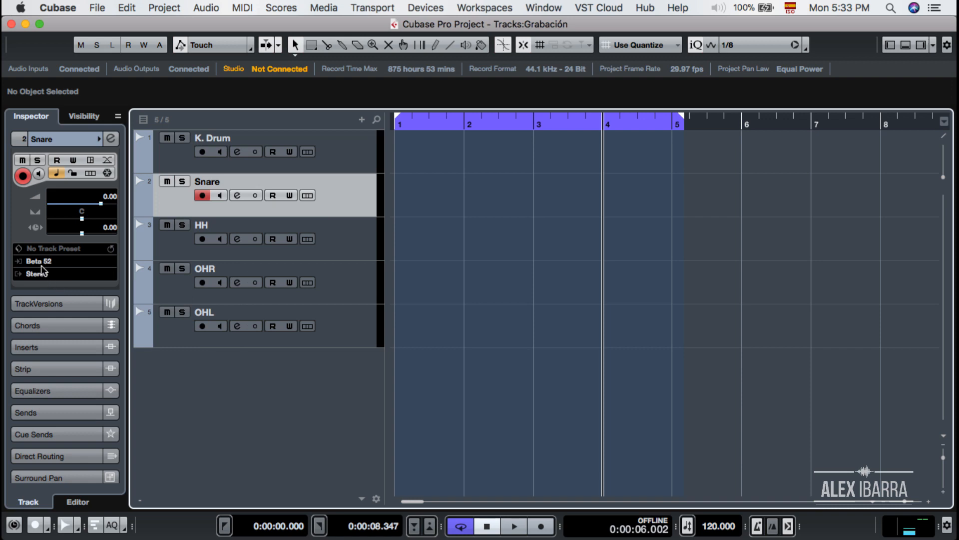
{"action": "left_click", "coordinate": [41, 262]}
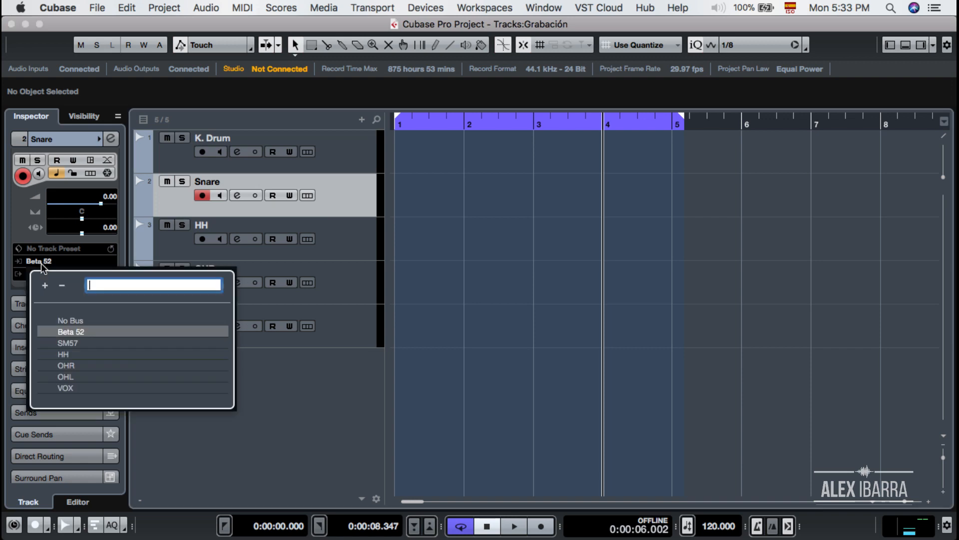
{"action": "left_click", "coordinate": [74, 342]}
{"action": "left_click", "coordinate": [346, 244]}
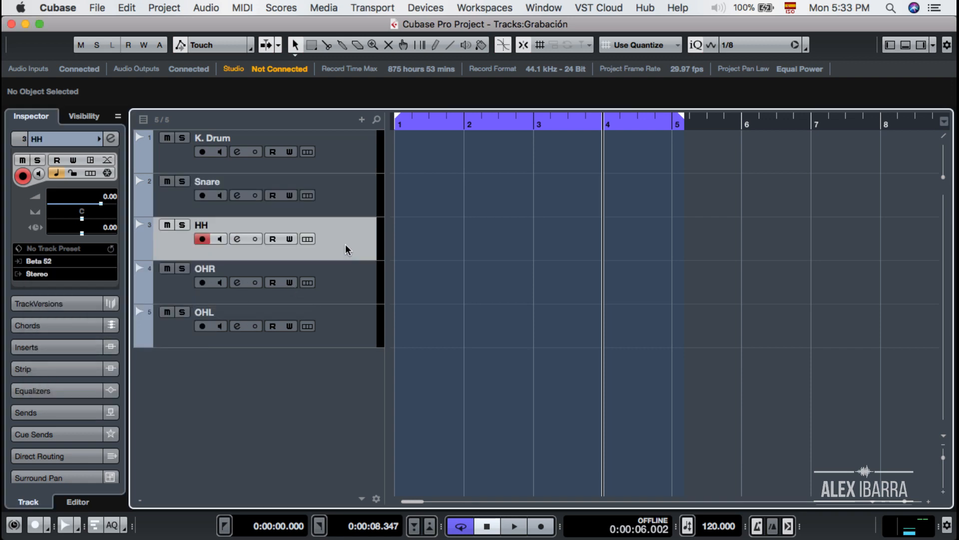
{"action": "left_click", "coordinate": [46, 262]}
{"action": "left_click", "coordinate": [72, 353]}
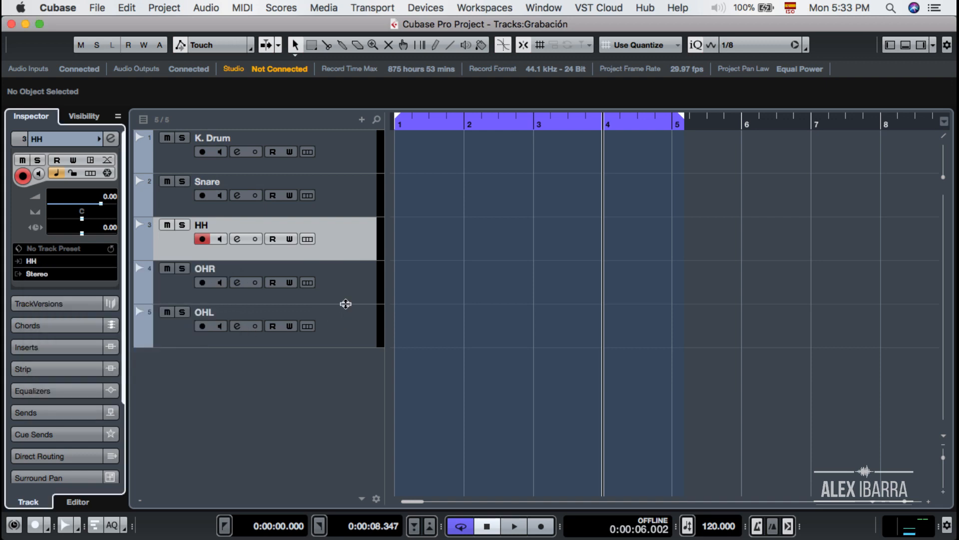
Set the OHR track's input to the OHR bus and OHL's to the OHL bus
{"action": "left_click", "coordinate": [346, 296]}
{"action": "left_click", "coordinate": [46, 261]}
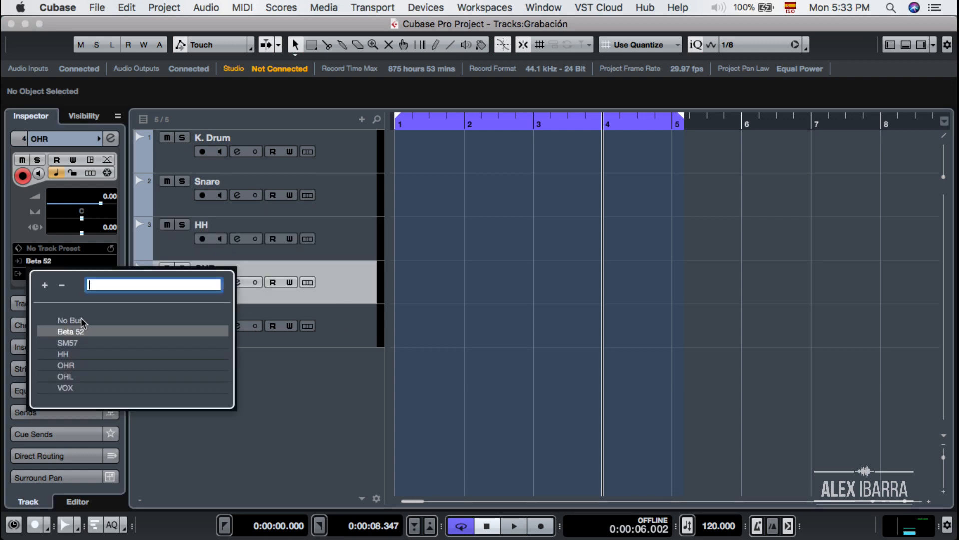
{"action": "left_click", "coordinate": [84, 364]}
{"action": "left_click", "coordinate": [334, 343]}
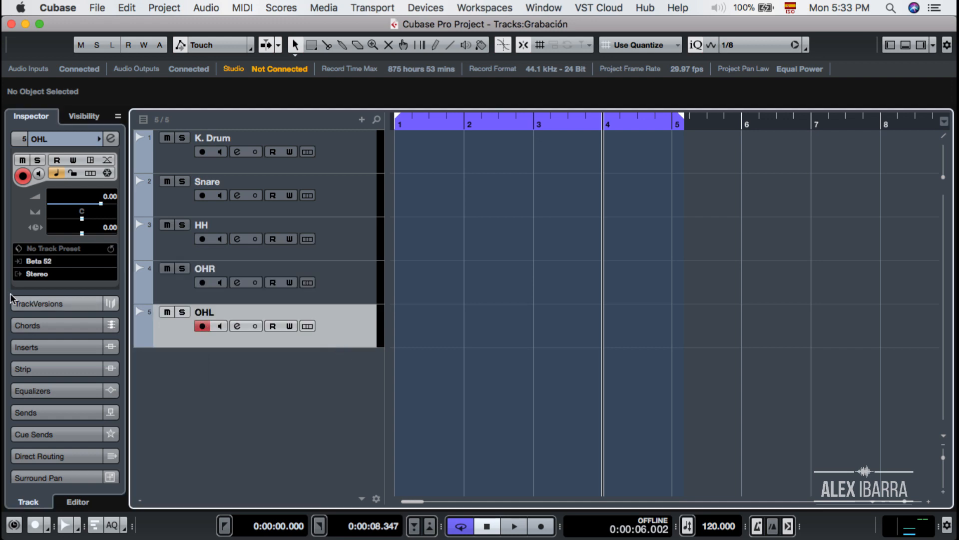
{"action": "left_click", "coordinate": [46, 262]}
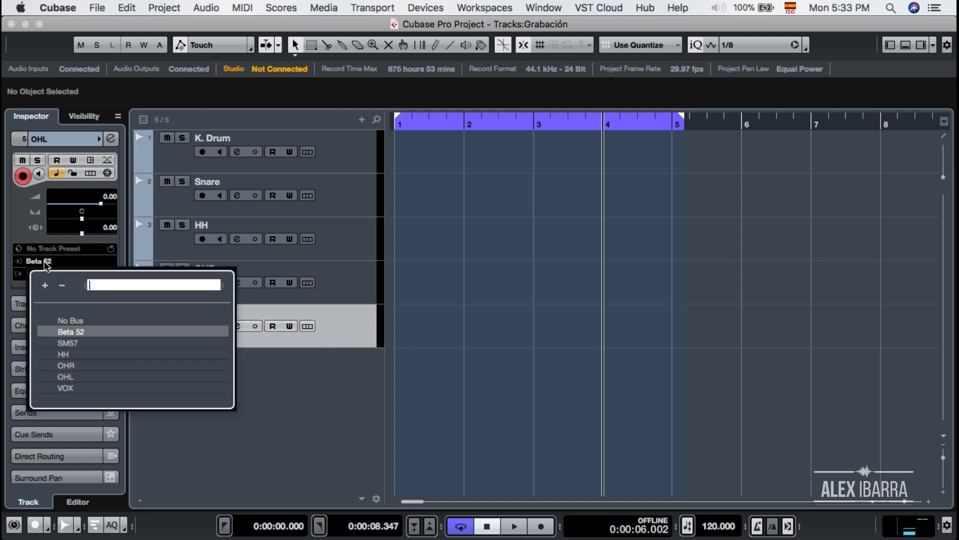
{"action": "left_click", "coordinate": [66, 376]}
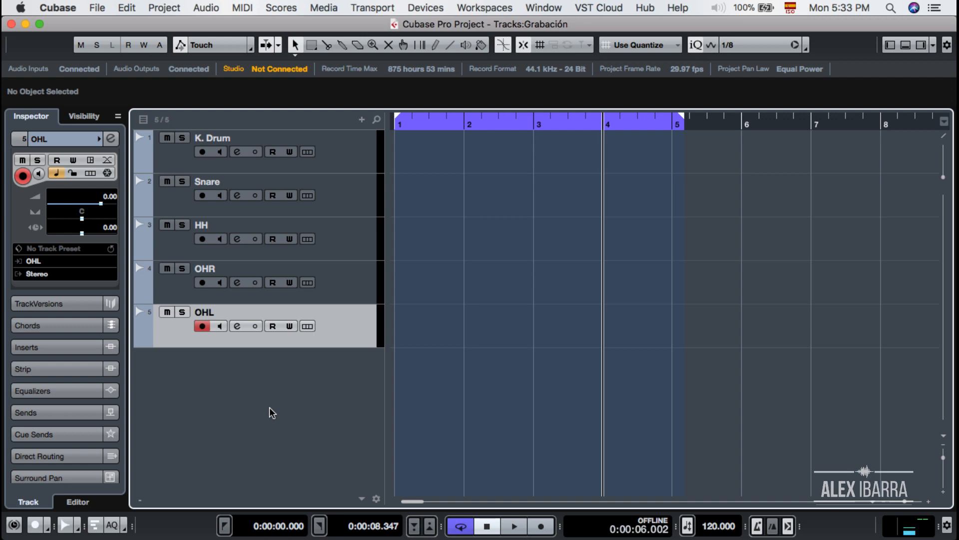
Add a new mono audio track named VOX below the OHL track
{"action": "right_click", "coordinate": [269, 407]}
{"action": "left_click", "coordinate": [310, 421]}
{"action": "left_click", "coordinate": [516, 161]}
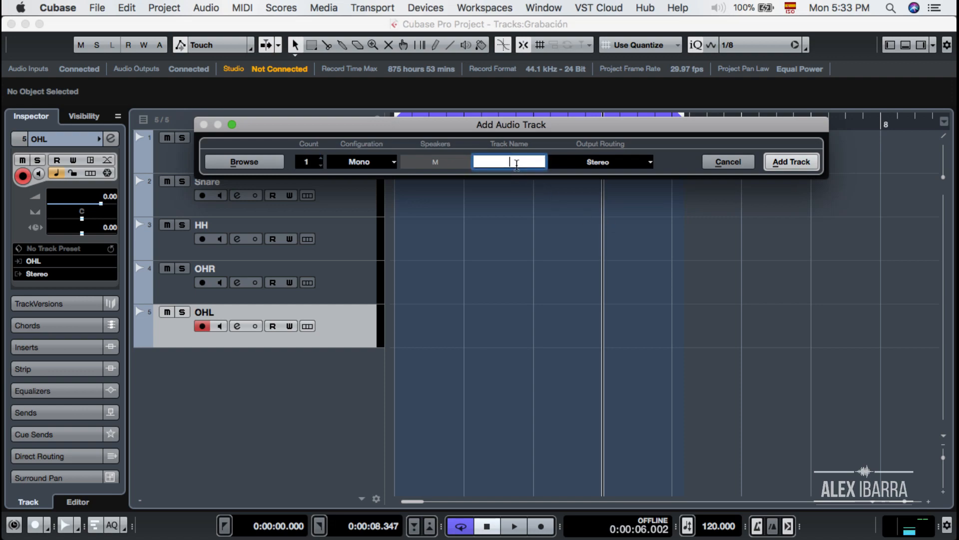
{"action": "type", "text": "VOX"}
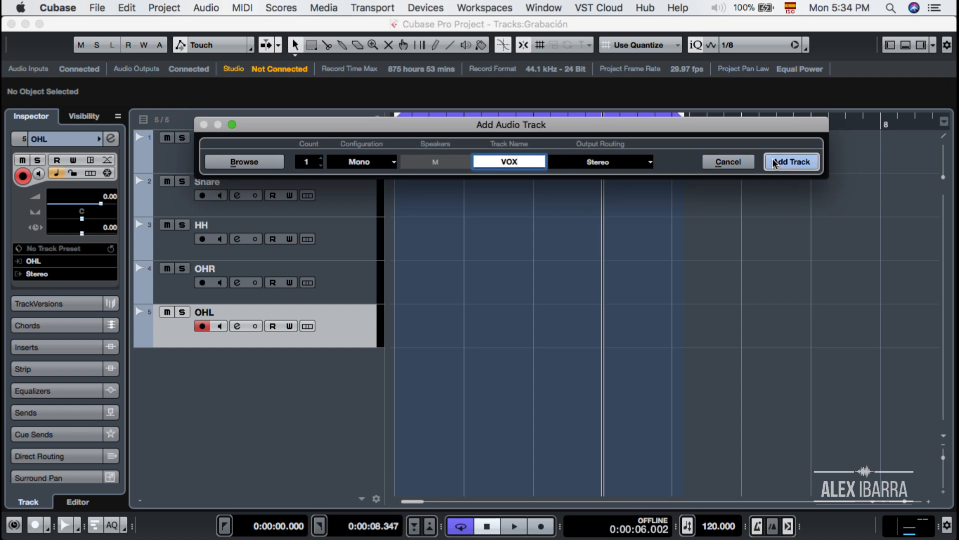
{"action": "left_click", "coordinate": [775, 162]}
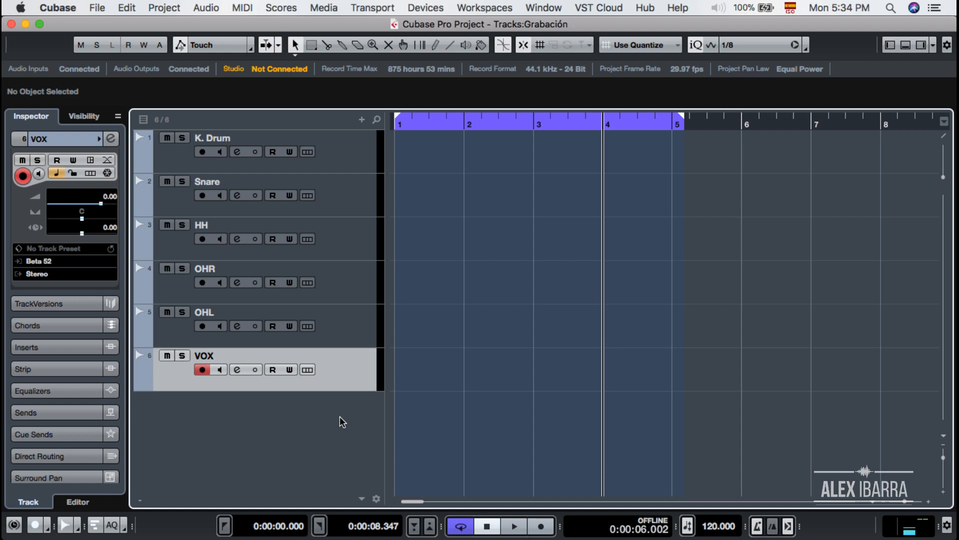
Bring the Cubase project window back to the front and open the MixConsole with F3
{"action": "key", "text": "ctrl+Up"}
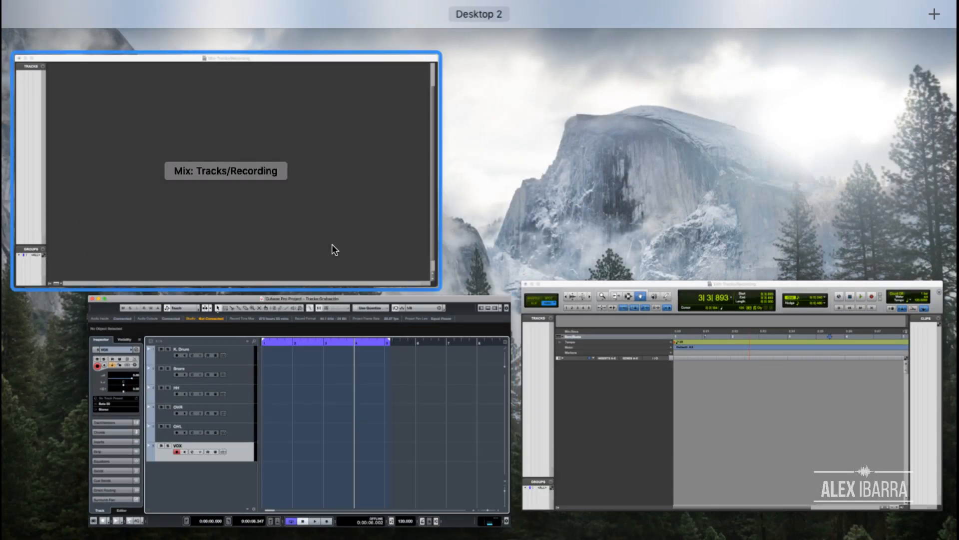
{"action": "left_click", "coordinate": [371, 484]}
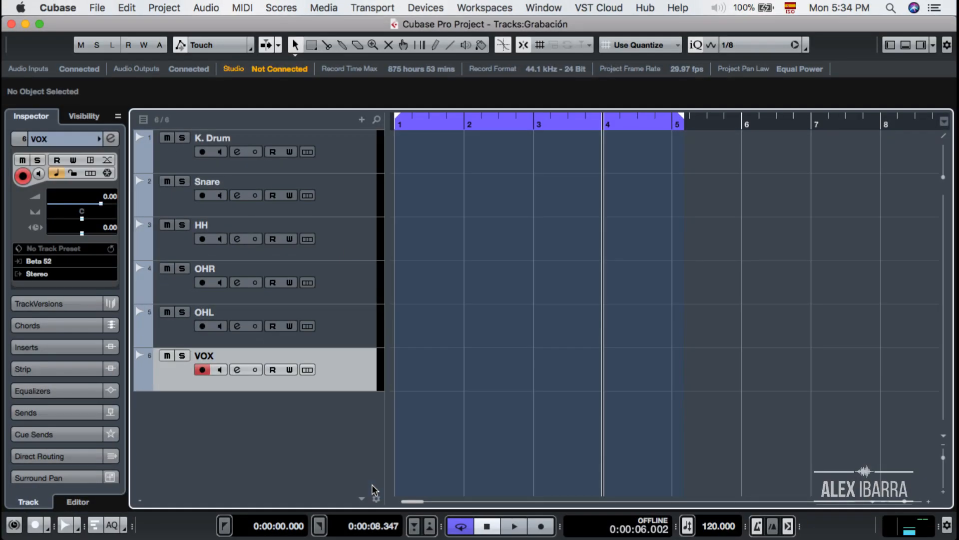
{"action": "key", "text": "F3"}
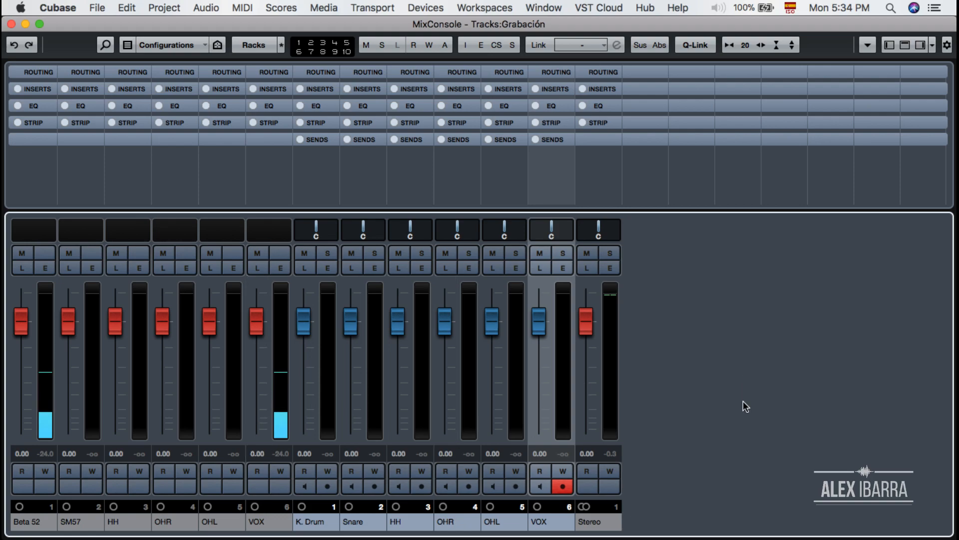
Switch from the MixConsole back to the Cubase project window through Mission Control
{"action": "key", "text": "ctrl+Up"}
{"action": "left_click", "coordinate": [470, 407]}
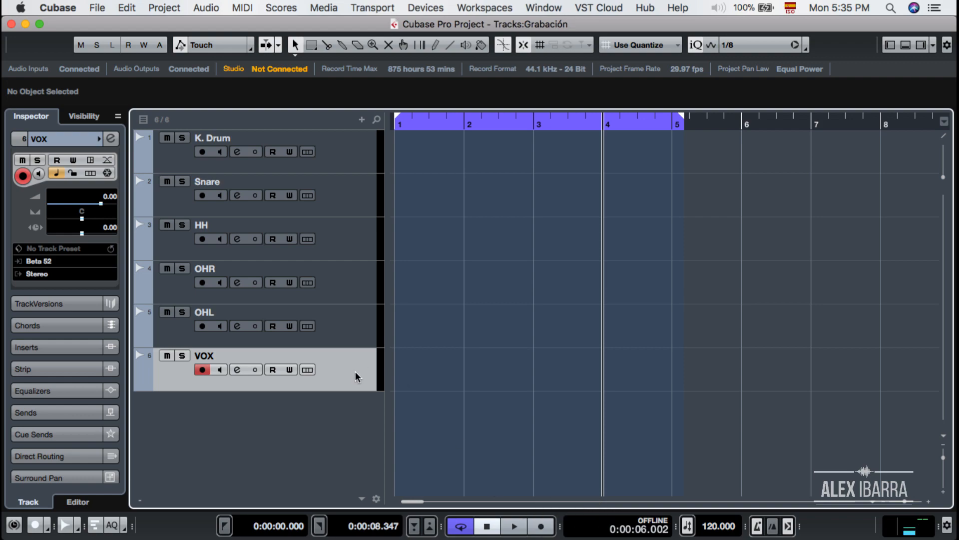
Record a first VOX take, VOX_01, then return the playhead to the project start
{"action": "left_click", "coordinate": [541, 527]}
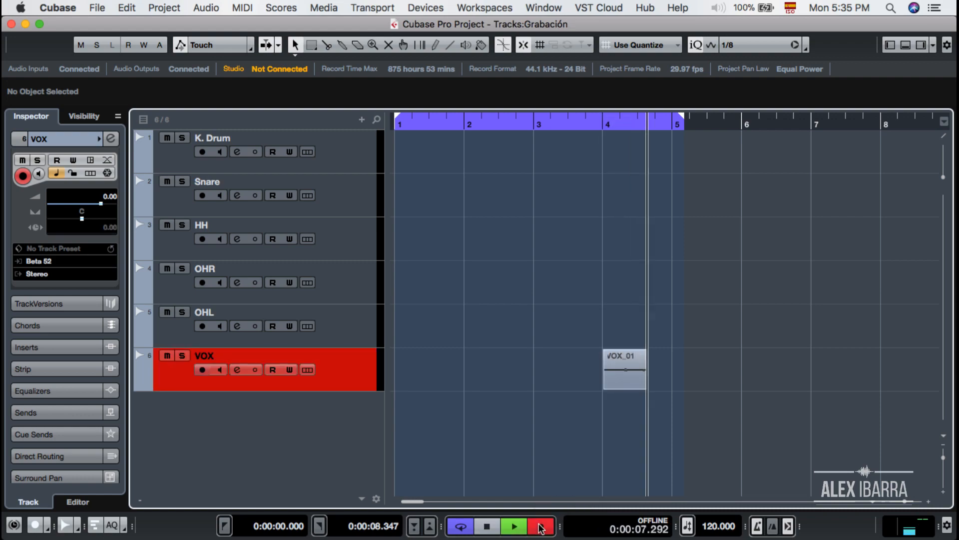
{"action": "key", "text": "space"}
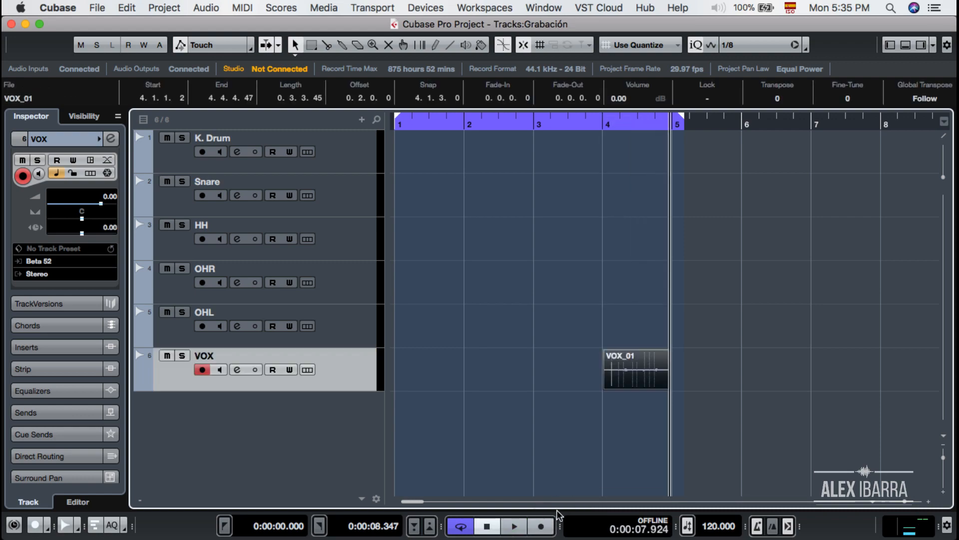
{"action": "key", "text": "comma"}
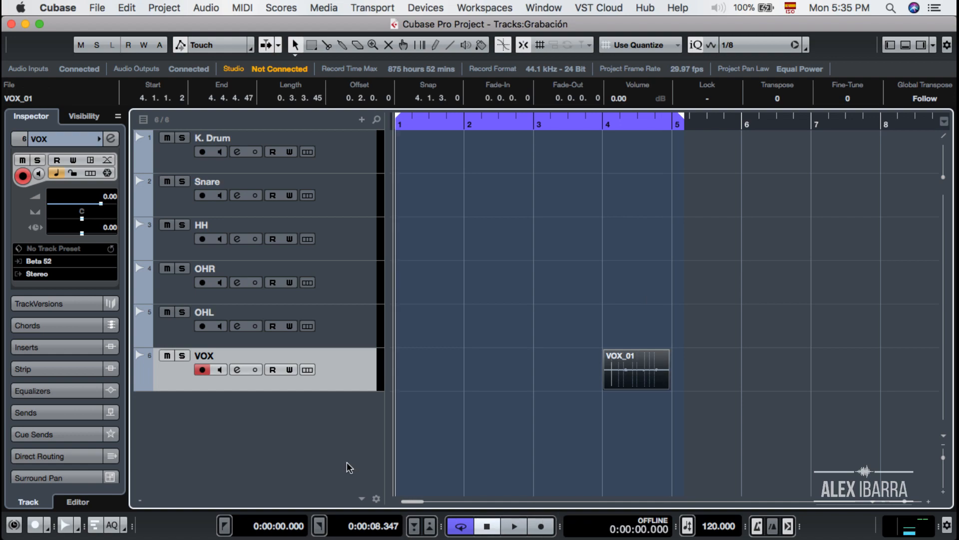
Record a second VOX take spanning bars 1–3, then record-arm the OHL track
{"action": "left_click_drag", "start_coordinate": [327, 391], "coordinate": [325, 488]}
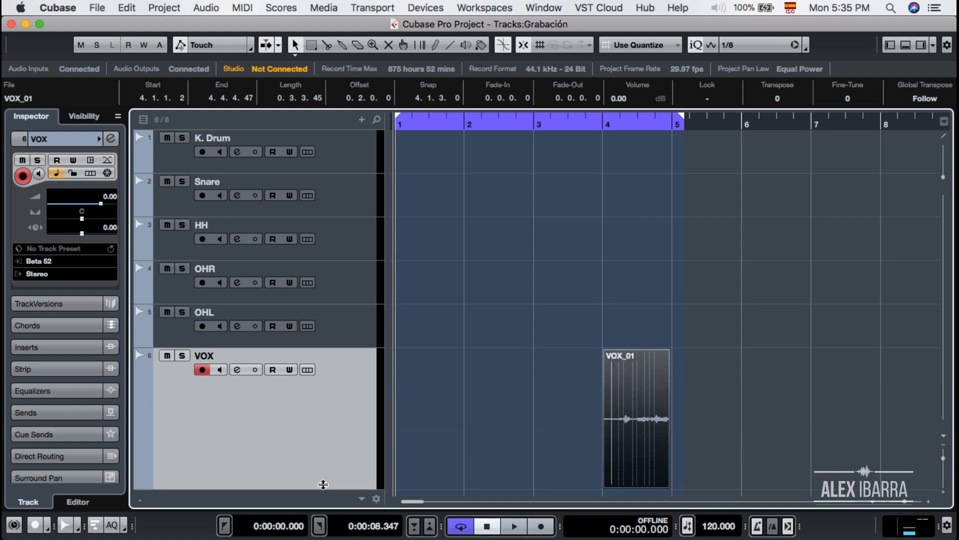
{"action": "left_click", "coordinate": [540, 526]}
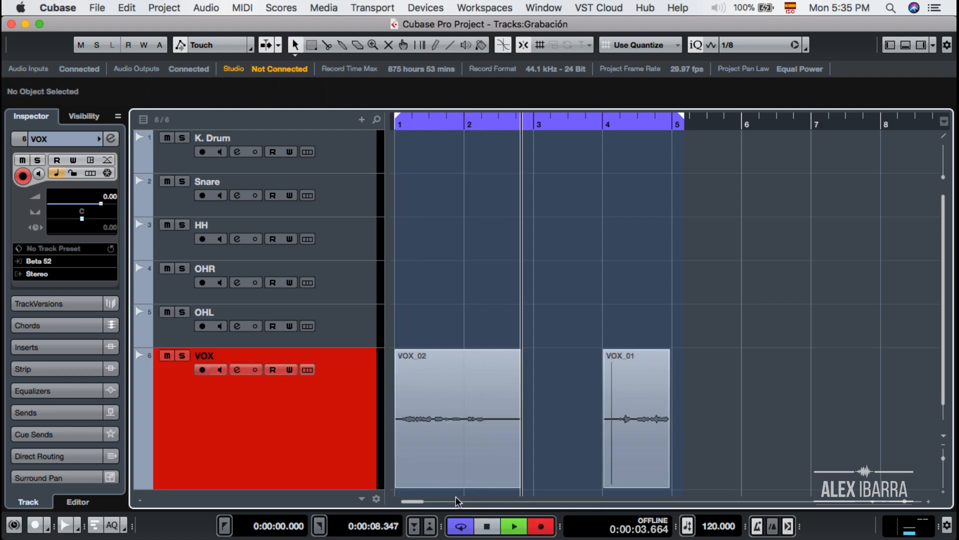
{"action": "key", "text": "space"}
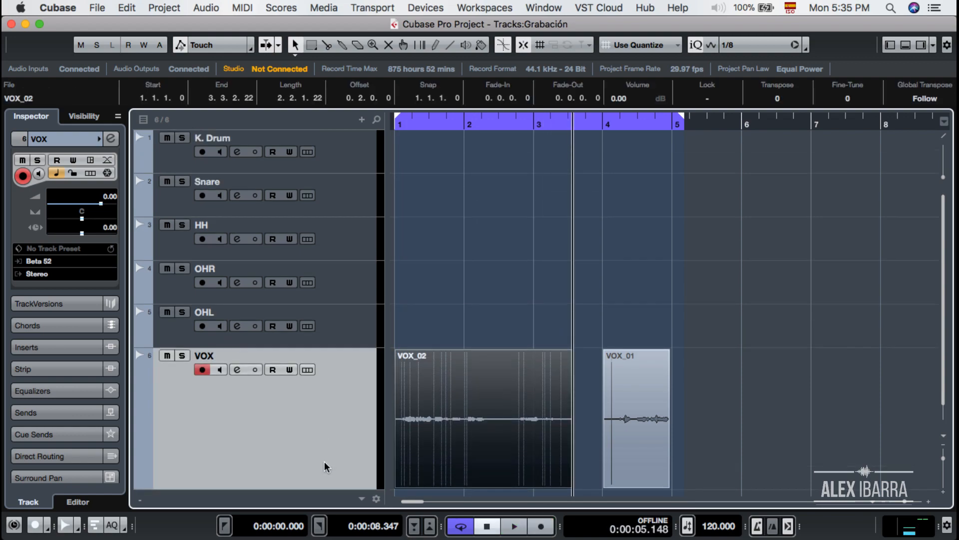
{"action": "left_click", "coordinate": [343, 331]}
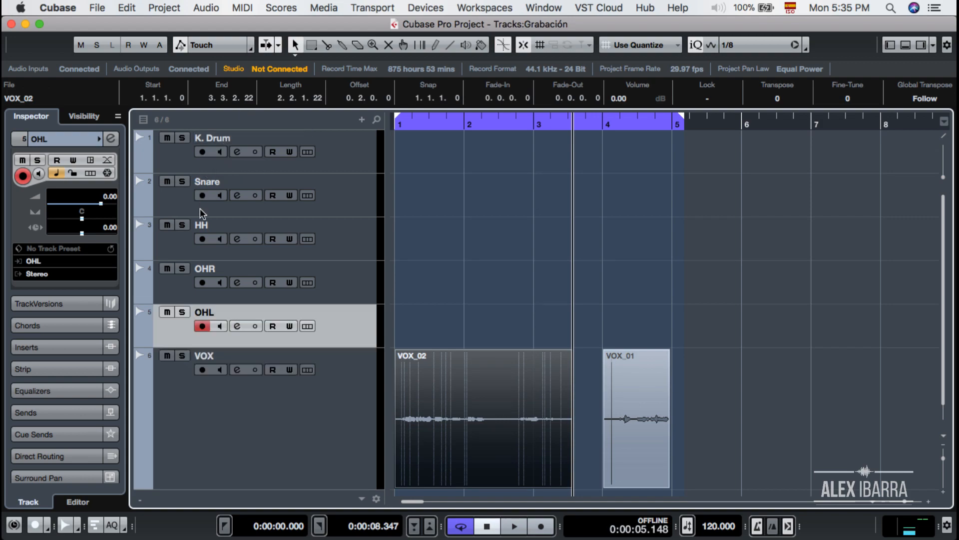
Move K. Drum through OHL into a new folder named 'Druma', record-arm it, and rewind to the start
{"action": "left_click", "coordinate": [345, 162], "text": "shift"}
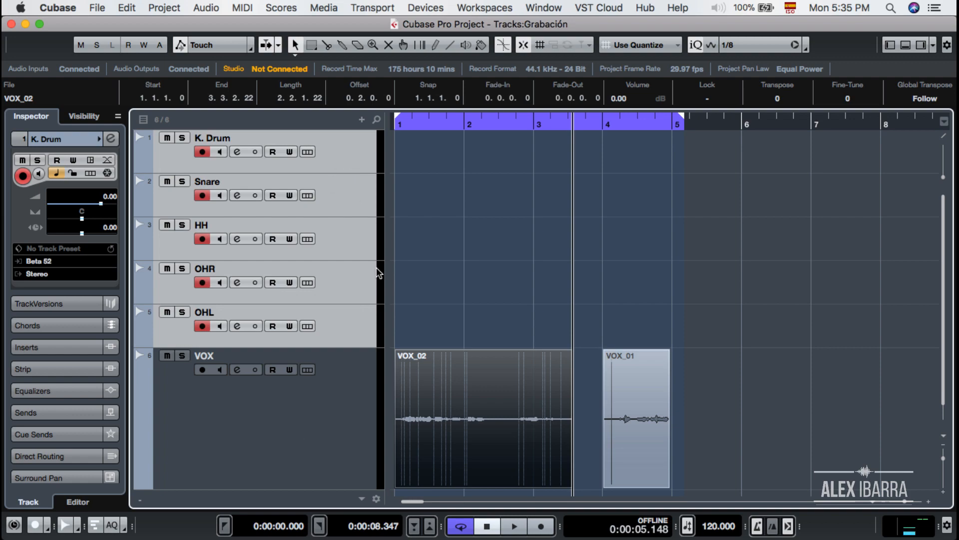
{"action": "right_click", "coordinate": [346, 165]}
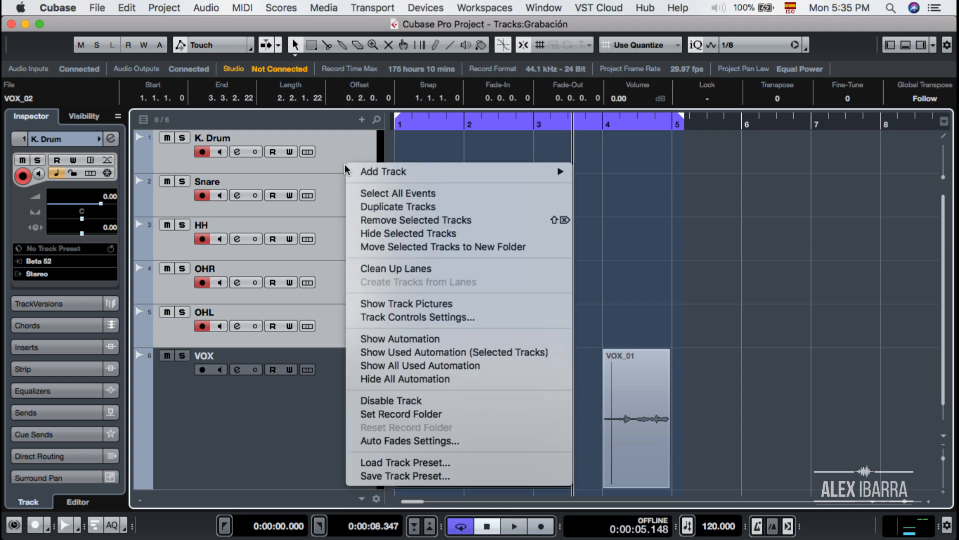
{"action": "left_click", "coordinate": [492, 249]}
{"action": "double_click", "coordinate": [228, 140]}
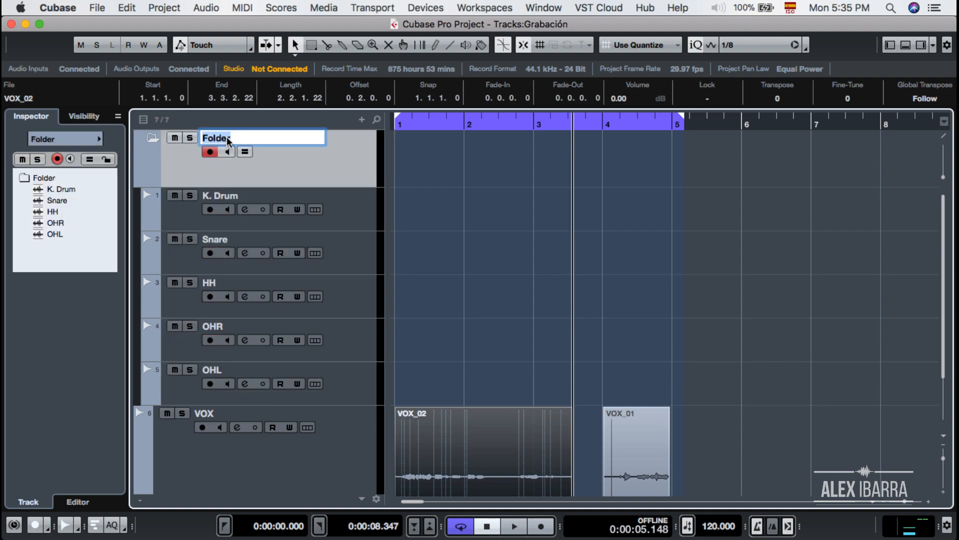
{"action": "type", "text": "Druma"}
{"action": "left_click", "coordinate": [211, 153]}
{"action": "left_click", "coordinate": [211, 152]}
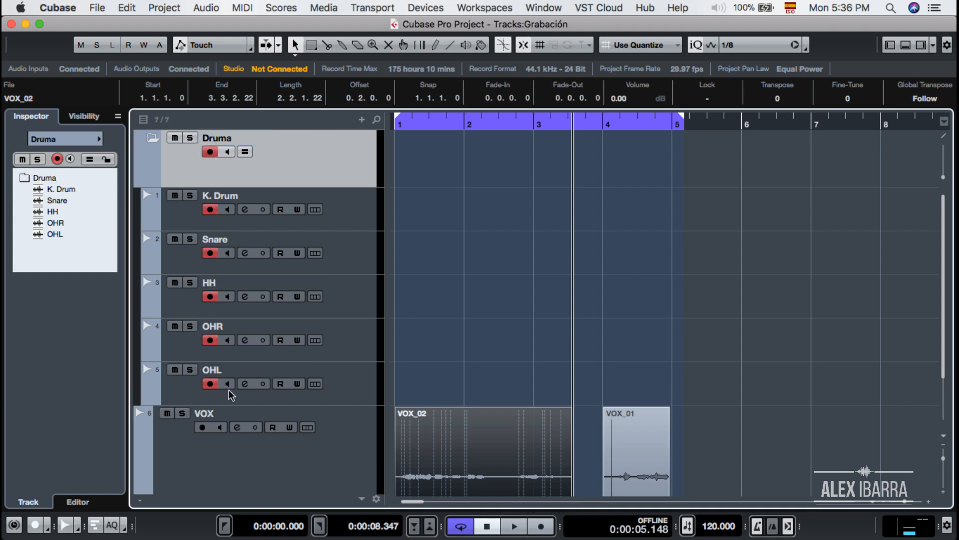
{"action": "key", "text": "Home"}
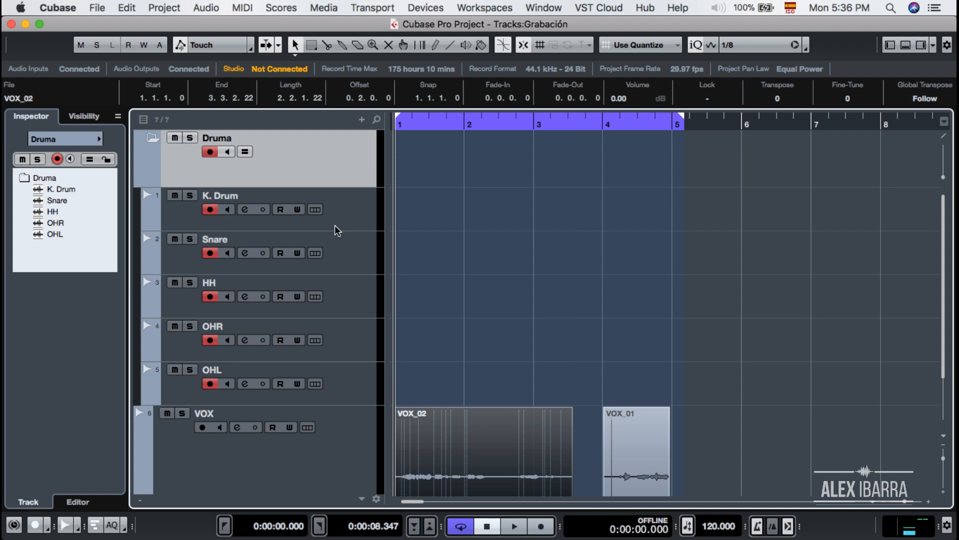
Record drum takes over bars 1–3 in the Druma folder with the VOX track muted
{"action": "key", "text": "KP_Multiply"}
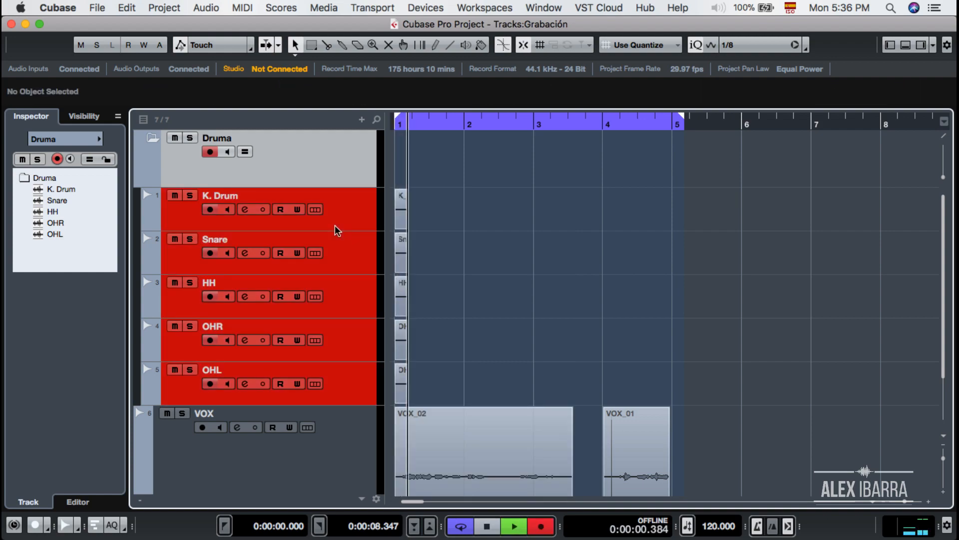
{"action": "left_click", "coordinate": [167, 413]}
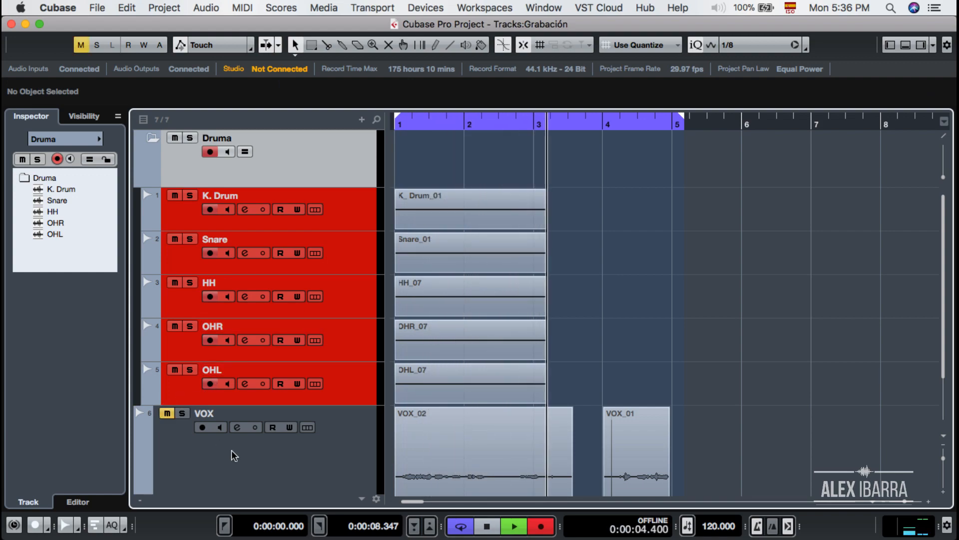
{"action": "key", "text": "space"}
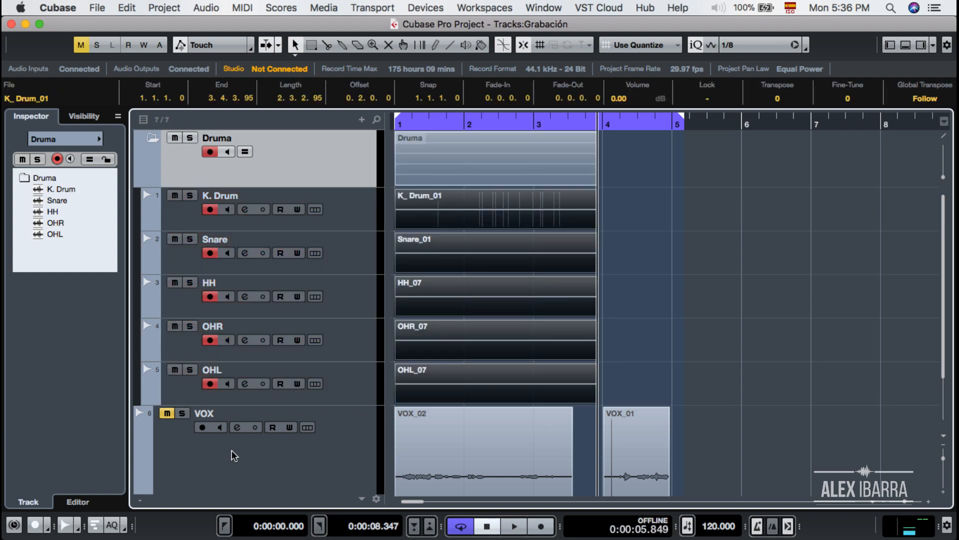
Bring up the Pro Tools Edit window and open its Track menu
{"action": "key", "text": "ctrl+Up"}
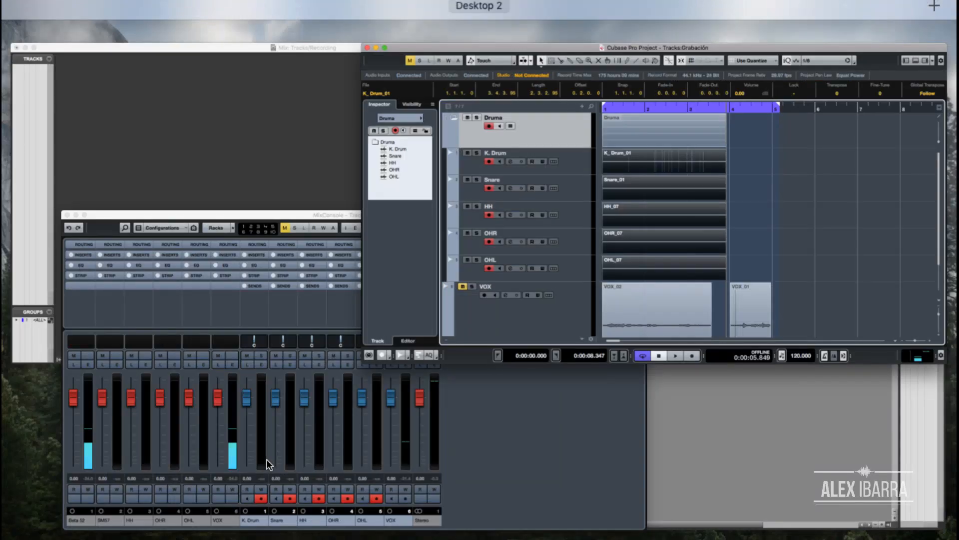
{"action": "left_click", "coordinate": [623, 396]}
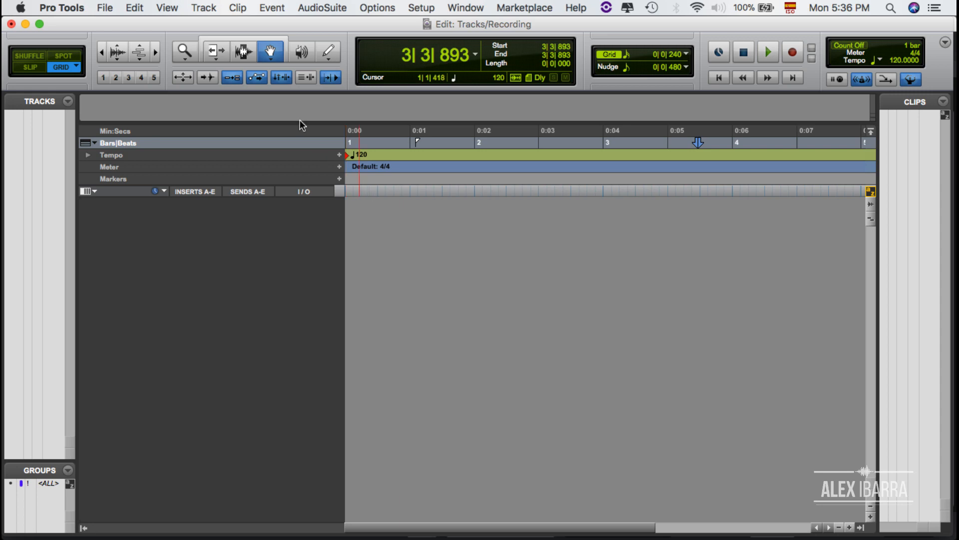
{"action": "left_click", "coordinate": [208, 9]}
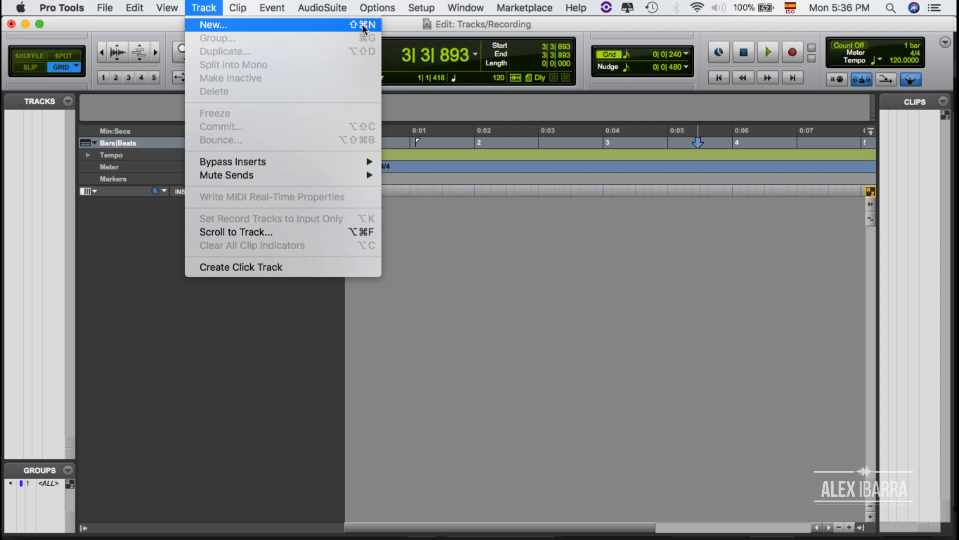
Create six mono audio tracks, Audio 1–Audio 6, then open Audio 1's name dialog
{"action": "left_click", "coordinate": [238, 326]}
{"action": "key", "text": "super+shift+n"}
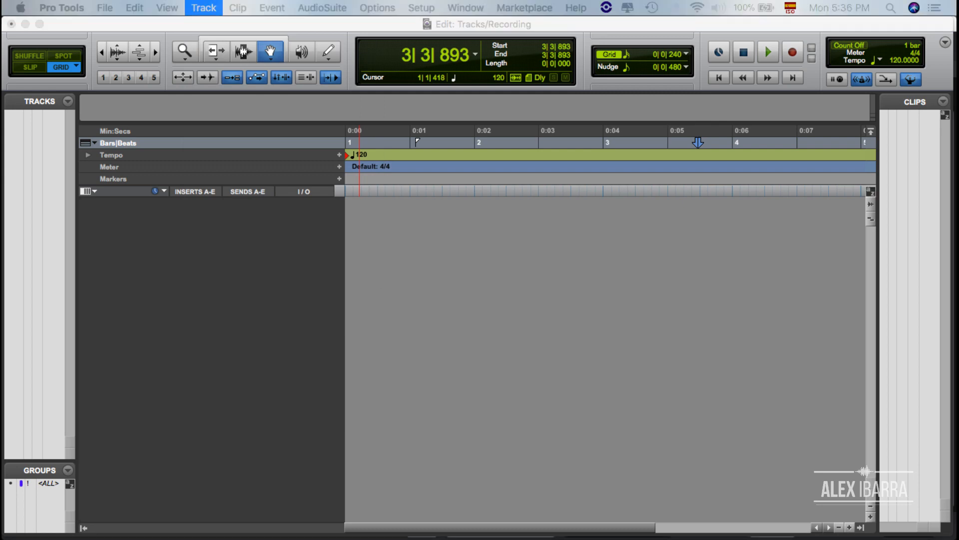
{"action": "left_click_drag", "start_coordinate": [499, 358], "coordinate": [515, 285]}
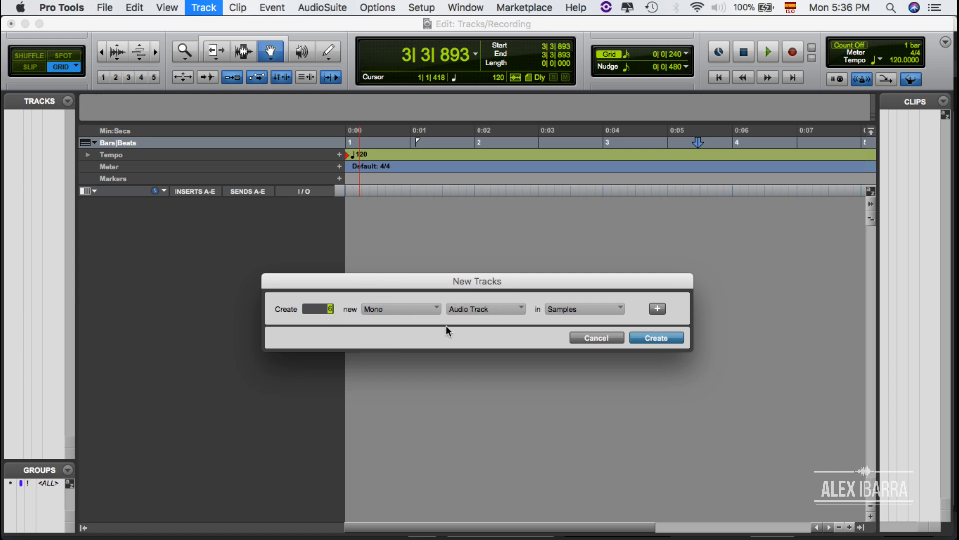
{"action": "left_click", "coordinate": [664, 338]}
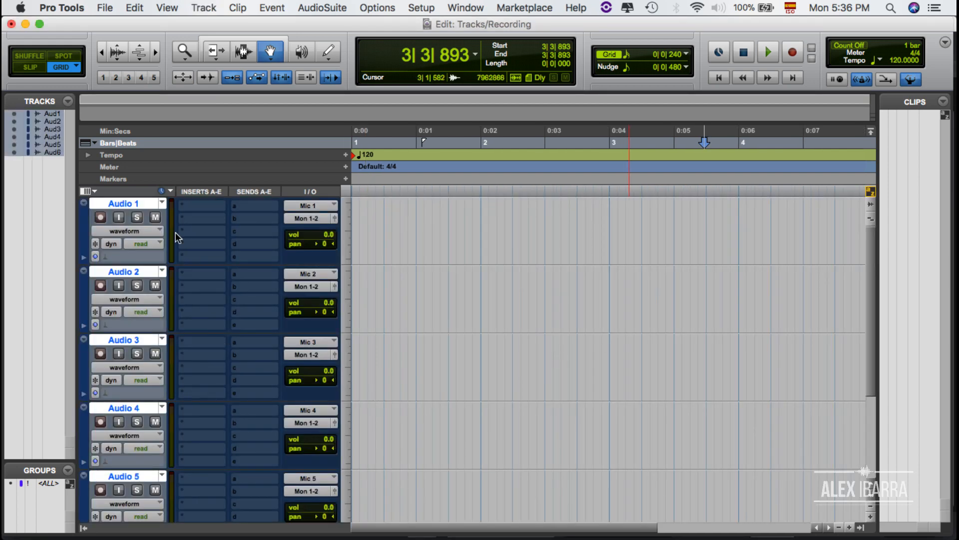
{"action": "double_click", "coordinate": [131, 202]}
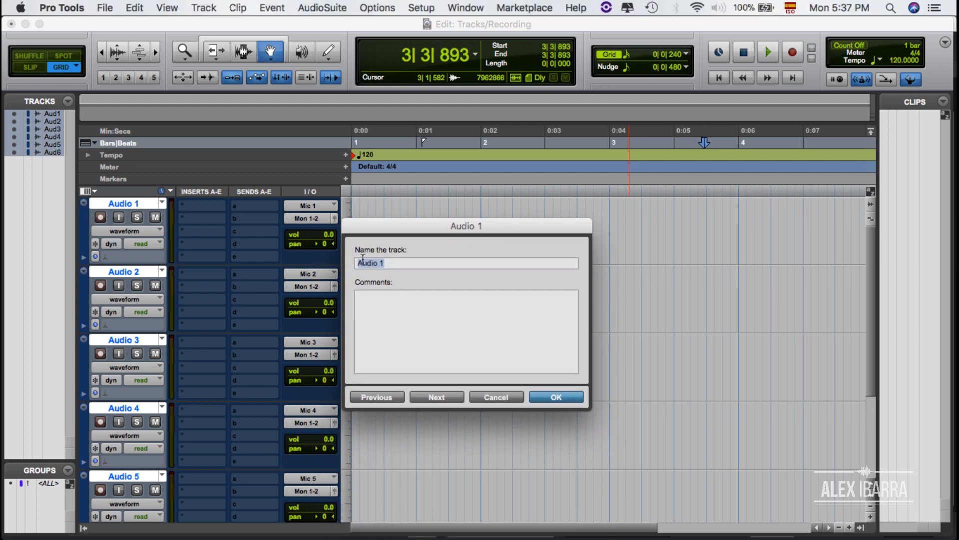
Rename the first three tracks K. Drum, Snare and HH
{"action": "left_click_drag", "start_coordinate": [433, 228], "coordinate": [461, 205]}
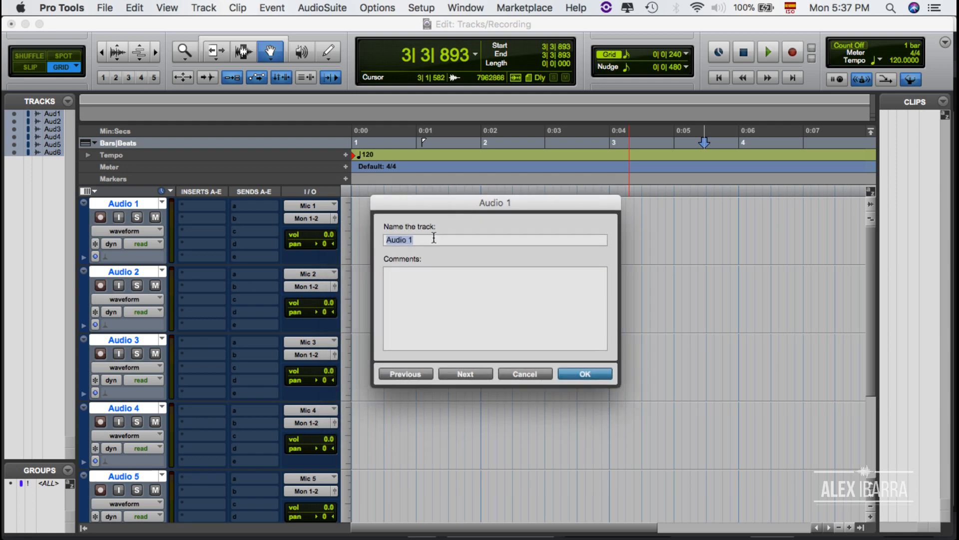
{"action": "left_click", "coordinate": [434, 238]}
{"action": "triple_click", "coordinate": [434, 238]}
{"action": "type", "text": "K. Drum"}
{"action": "left_click", "coordinate": [466, 374]}
{"action": "type", "text": "Sna"}
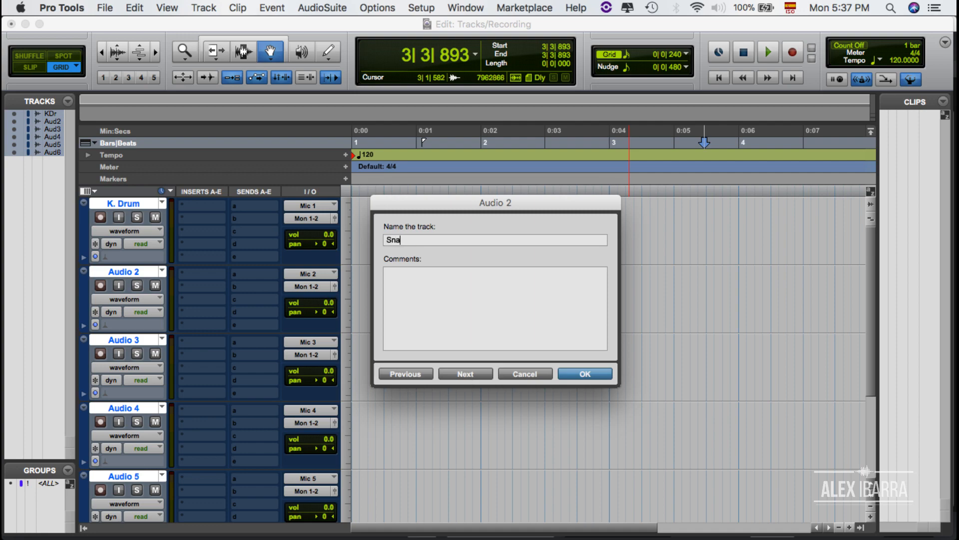
{"action": "type", "text": "re"}
{"action": "left_click", "coordinate": [467, 375]}
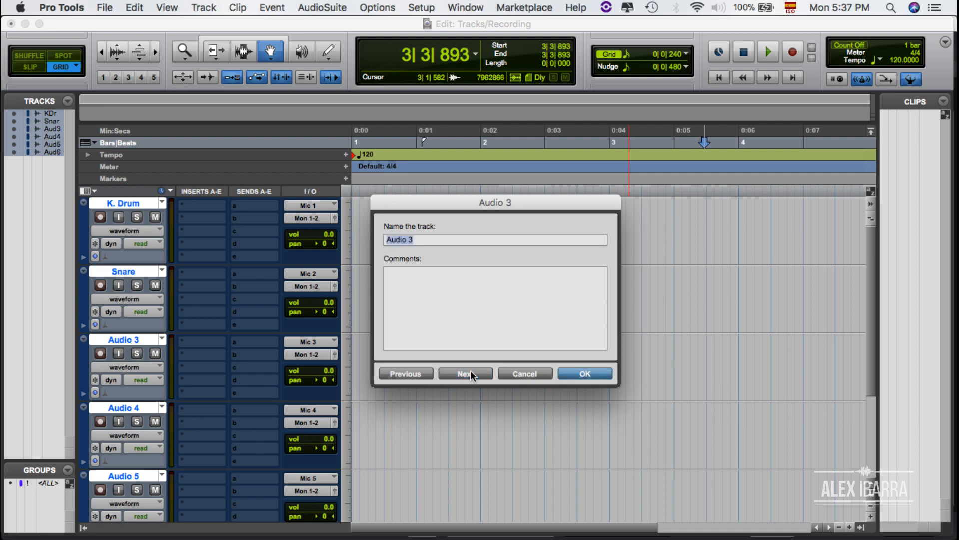
{"action": "type", "text": "HH"}
{"action": "left_click", "coordinate": [480, 374]}
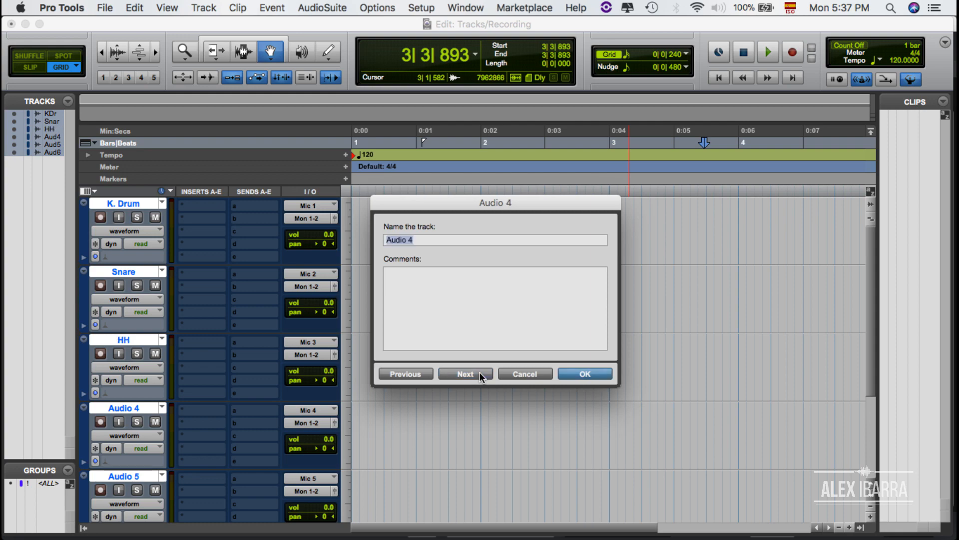
Rename tracks four to six OHR, OHL and VOX and close the name dialog
{"action": "type", "text": "OHR"}
{"action": "left_click", "coordinate": [455, 372]}
{"action": "type", "text": "OHL"}
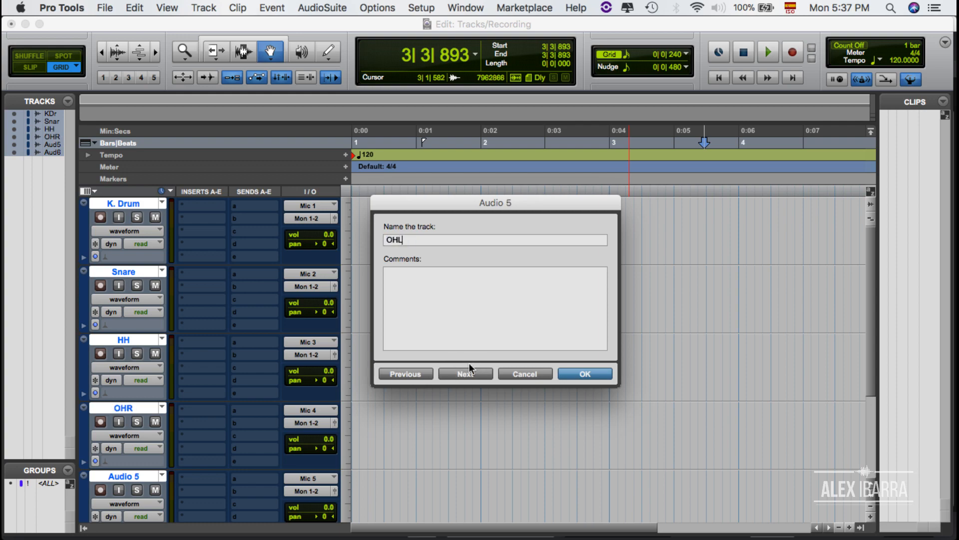
{"action": "left_click", "coordinate": [483, 374]}
{"action": "type", "text": "V"}
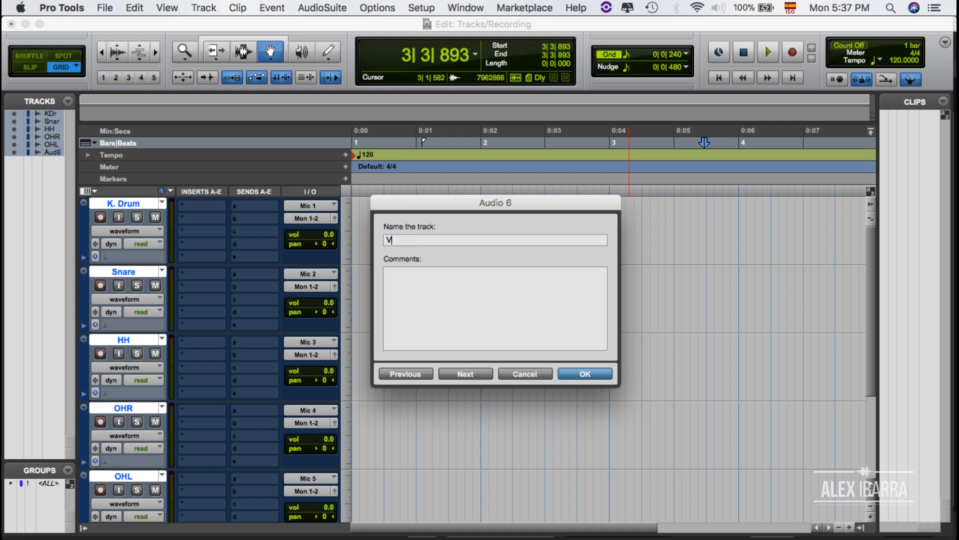
{"action": "type", "text": "OX"}
{"action": "left_click", "coordinate": [574, 370]}
{"action": "scroll", "coordinate": [458, 358], "scroll_direction": "down", "scroll_amount": 5}
{"action": "scroll", "coordinate": [458, 358], "scroll_direction": "up", "scroll_amount": 5}
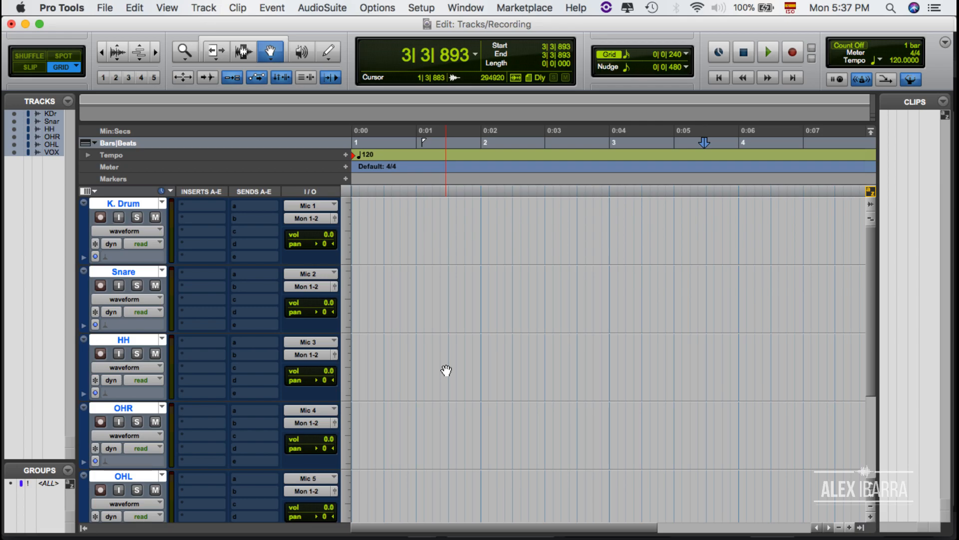
In the Mix window, record-arm VOX and change its input from Mic 6 to Mic 1 (Mono)
{"action": "key", "text": "ctrl+Up"}
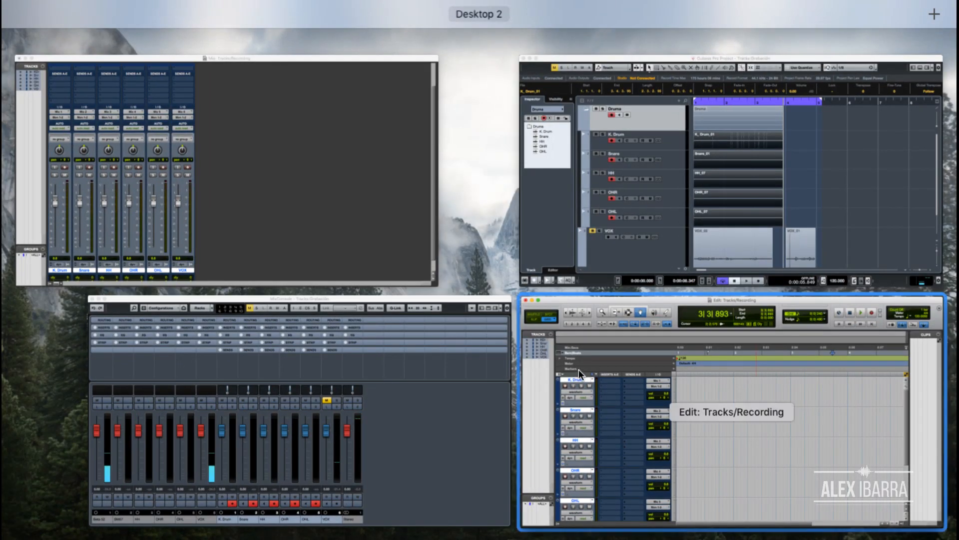
{"action": "left_click", "coordinate": [397, 250]}
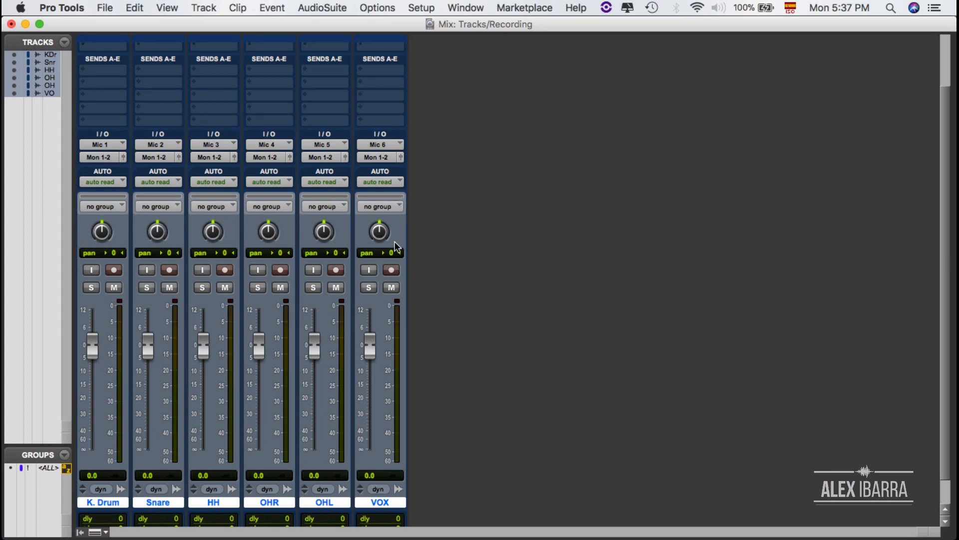
{"action": "left_click", "coordinate": [396, 270]}
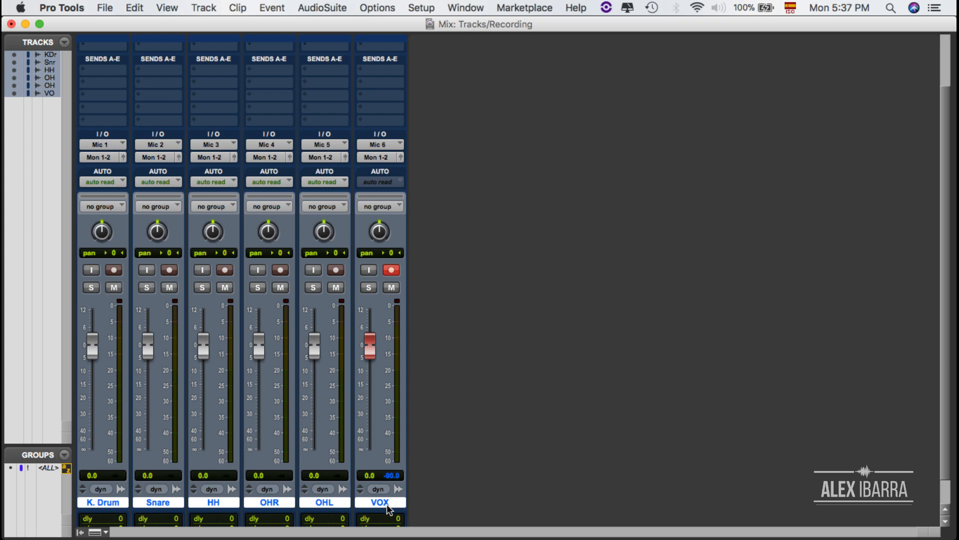
{"action": "left_click", "coordinate": [389, 145]}
{"action": "mouse_move", "coordinate": [394, 146]}
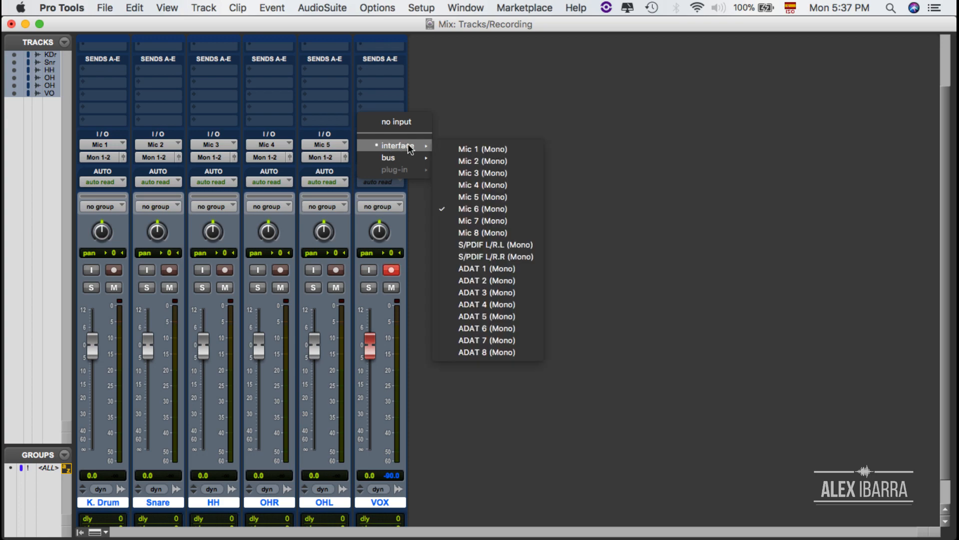
{"action": "left_click", "coordinate": [466, 150]}
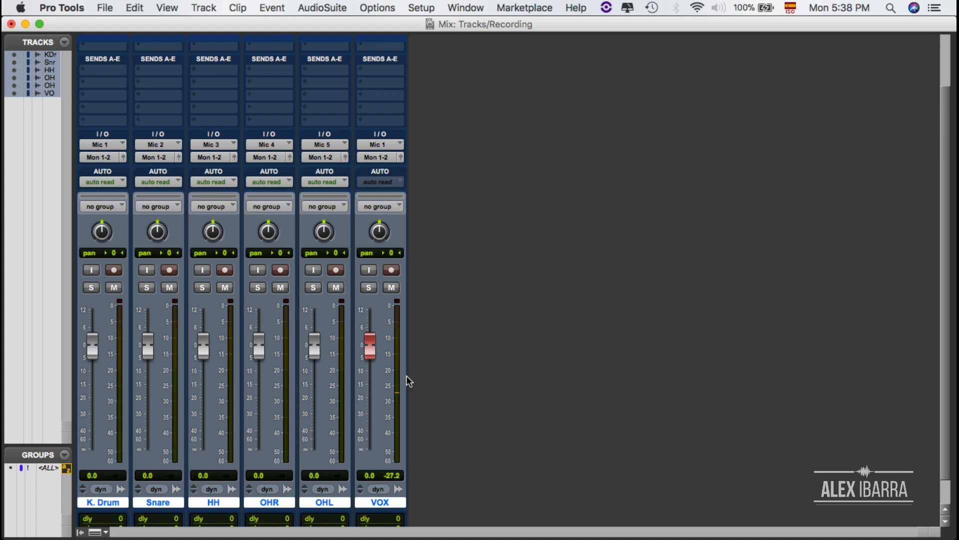
{"action": "key", "text": "ctrl+Up"}
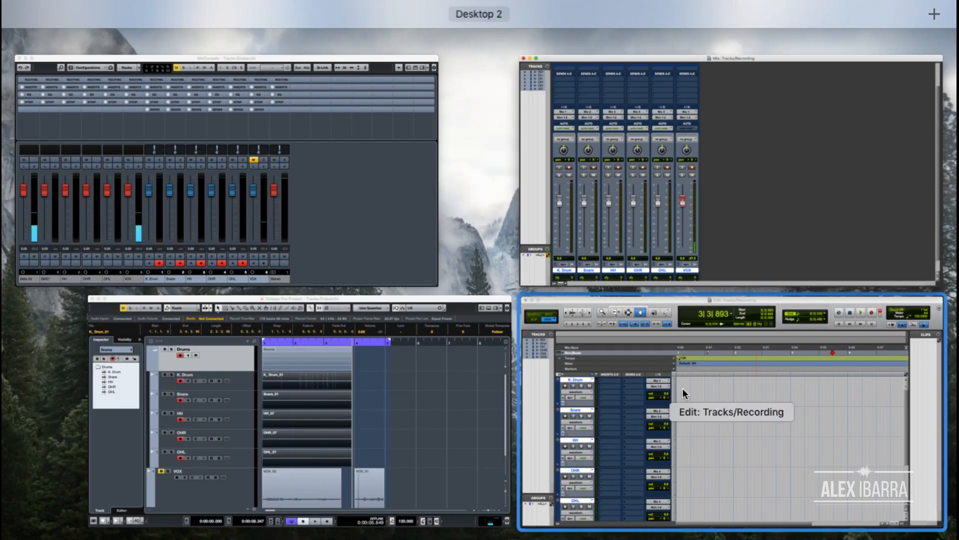
Record a VOX_01 take spanning bars 1–3 on the VOX track from the session start
{"action": "left_click", "coordinate": [695, 390]}
{"action": "scroll", "coordinate": [569, 430], "scroll_direction": "down", "scroll_amount": 5}
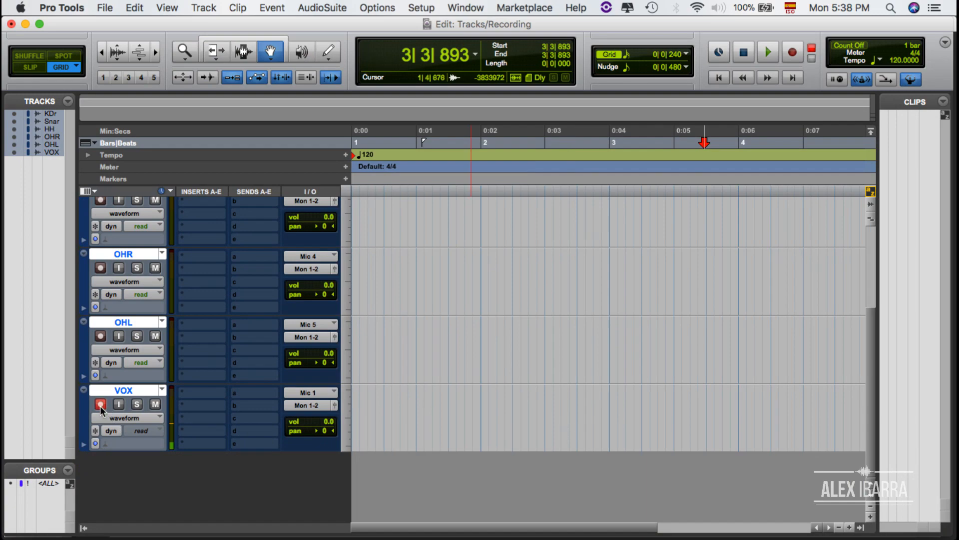
{"action": "left_click", "coordinate": [791, 56]}
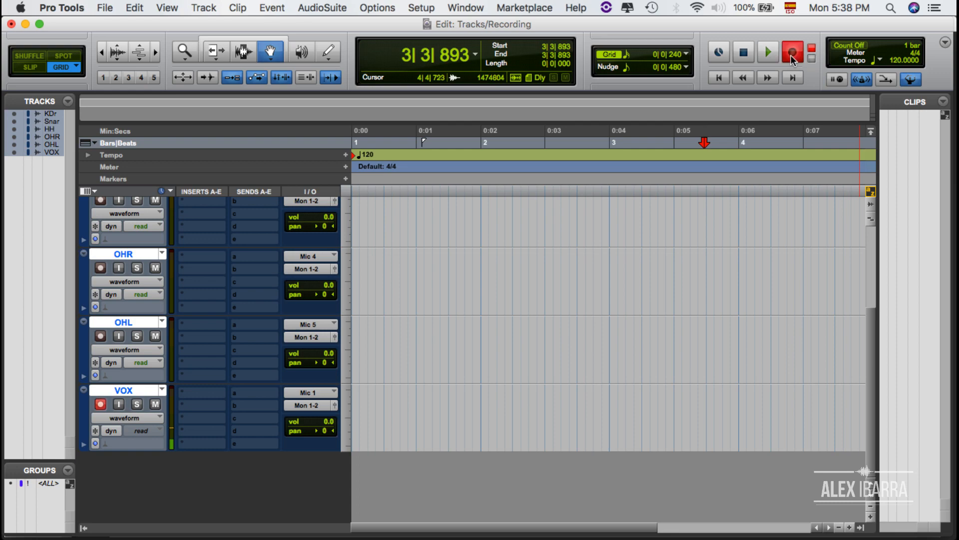
{"action": "key", "text": "Return"}
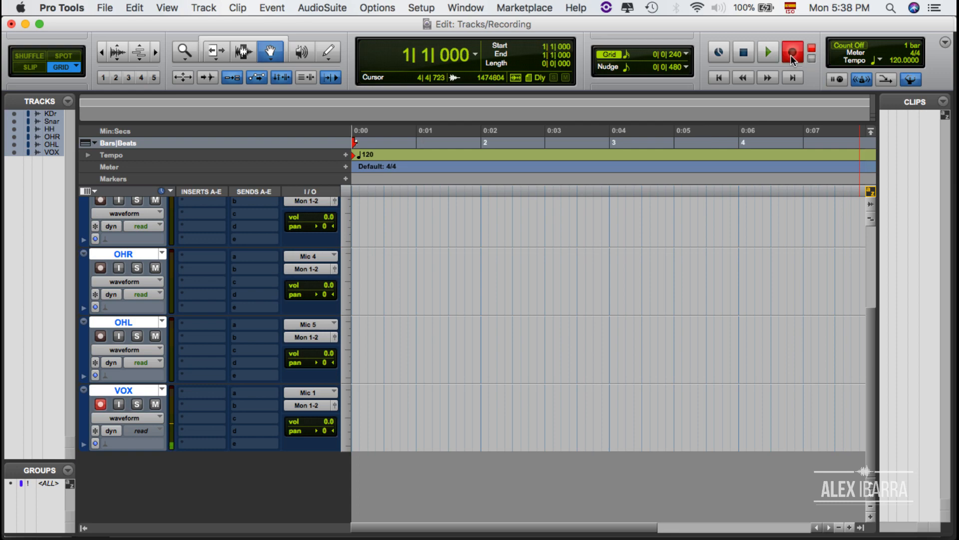
{"action": "key", "text": "space"}
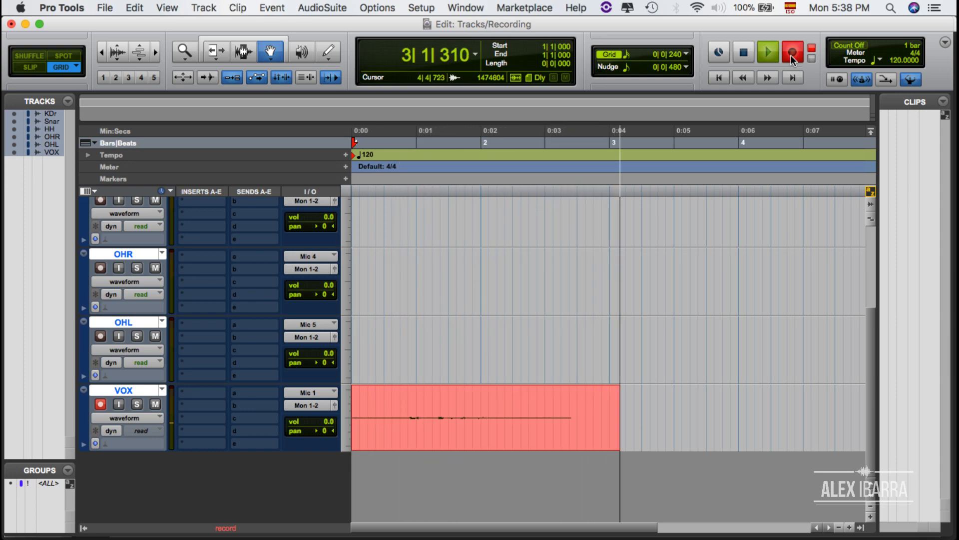
{"action": "key", "text": "space"}
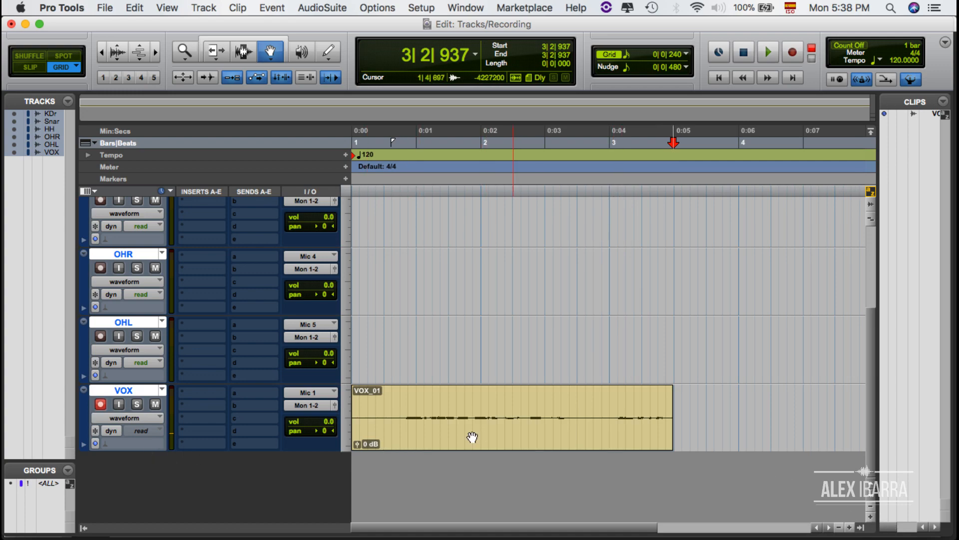
{"action": "scroll", "coordinate": [230, 438], "scroll_direction": "up", "scroll_amount": 1}
Disarm VOX and record-arm the five drum tracks K. Drum through OHL
{"action": "scroll", "coordinate": [230, 437], "scroll_direction": "up", "scroll_amount": 8}
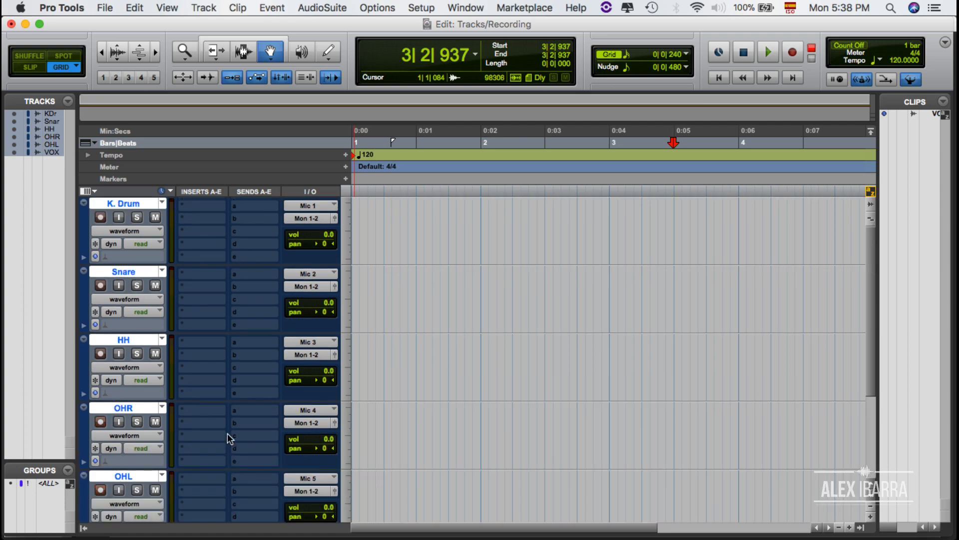
{"action": "scroll", "coordinate": [148, 497], "scroll_direction": "down", "scroll_amount": 9}
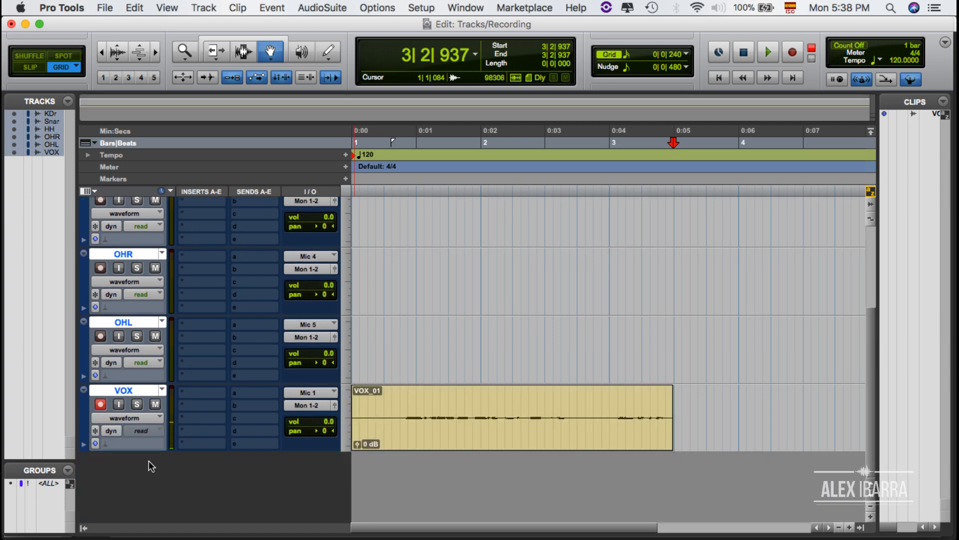
{"action": "left_click", "coordinate": [139, 392], "text": "alt"}
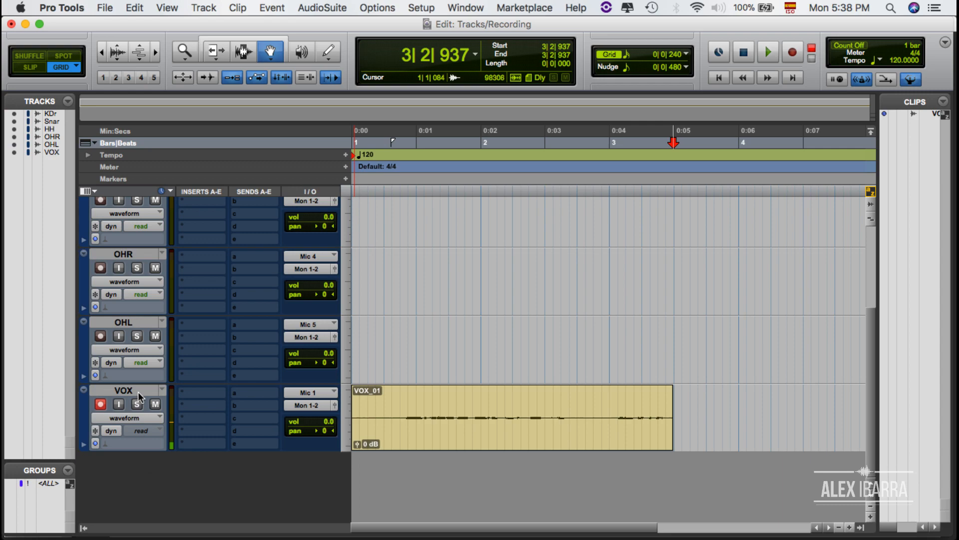
{"action": "left_click", "coordinate": [100, 404]}
{"action": "scroll", "coordinate": [150, 400], "scroll_direction": "up", "scroll_amount": 8}
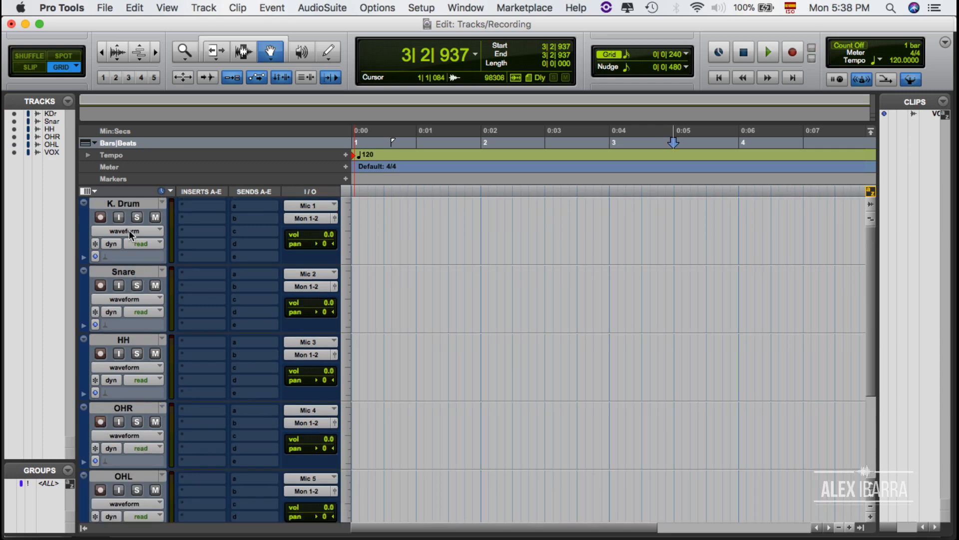
{"action": "left_click", "coordinate": [136, 204]}
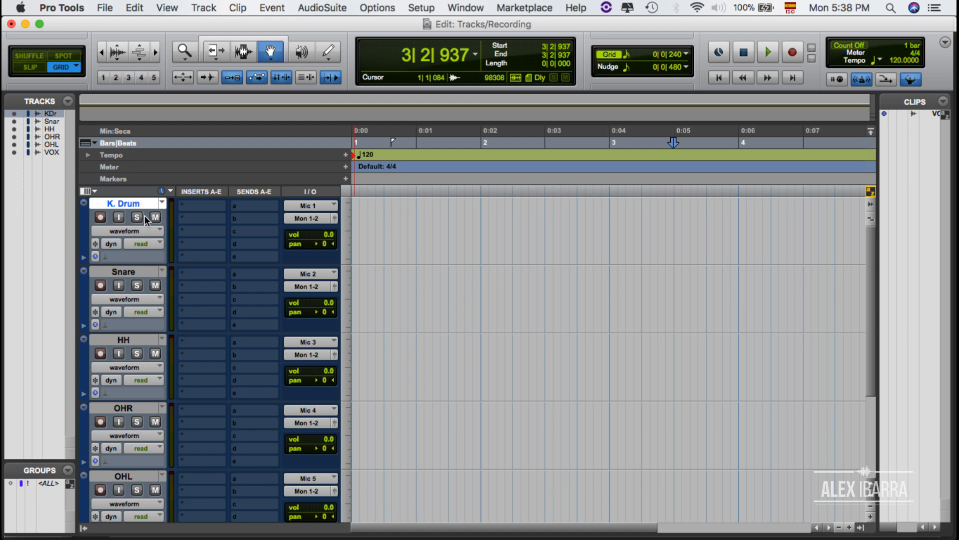
{"action": "left_click", "coordinate": [143, 475], "text": "shift"}
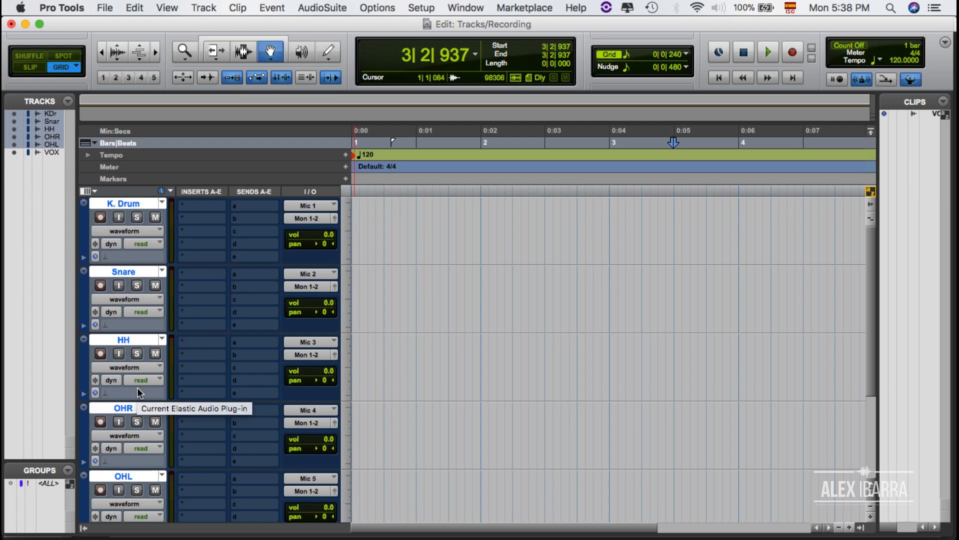
{"action": "left_click", "coordinate": [100, 219], "text": "alt"}
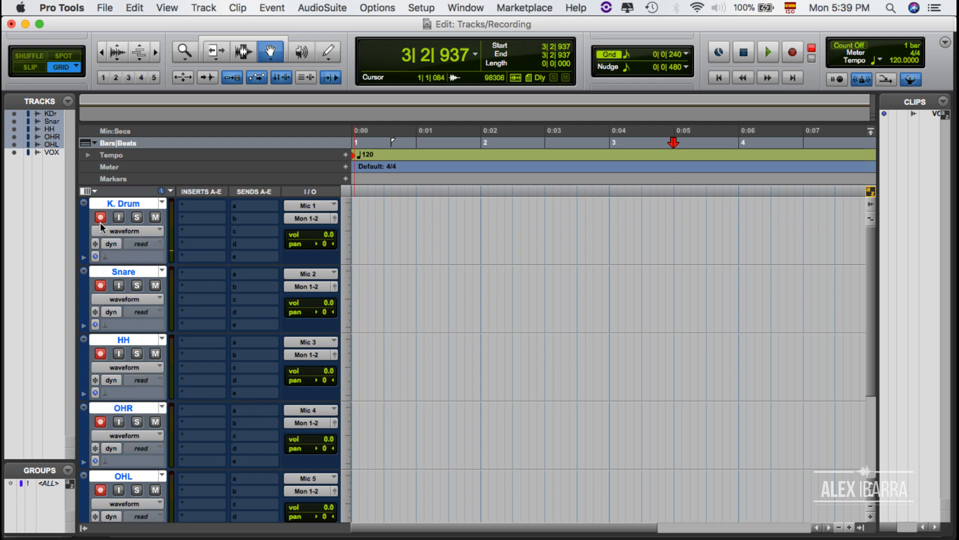
Record new takes on all five drum tracks from the session start
{"action": "scroll", "coordinate": [104, 466], "scroll_direction": "down", "scroll_amount": 5}
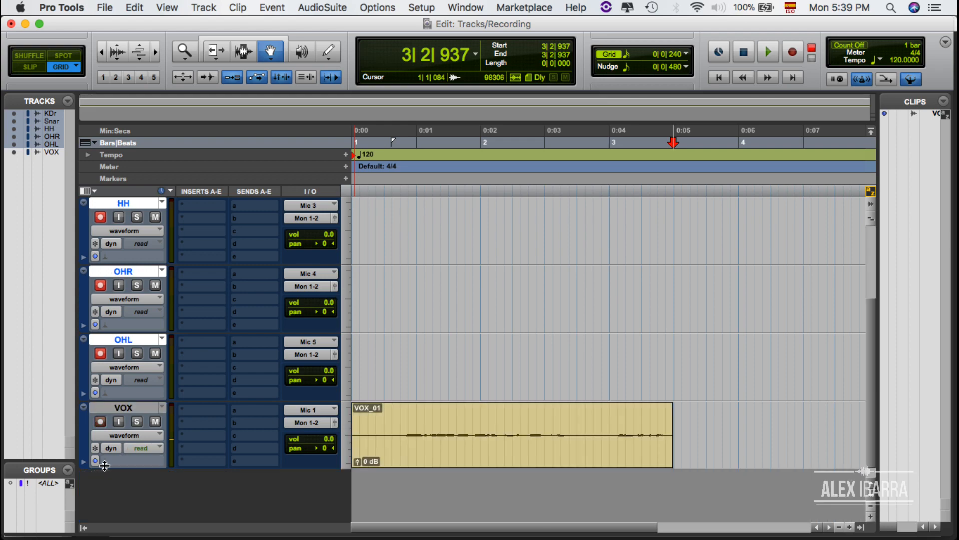
{"action": "scroll", "coordinate": [105, 466], "scroll_direction": "up", "scroll_amount": 5}
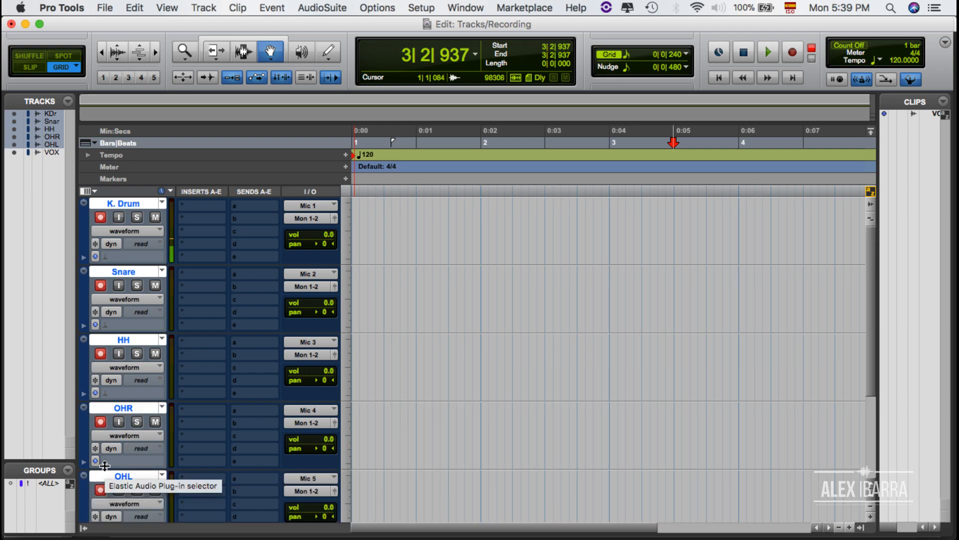
{"action": "key", "text": "Return"}
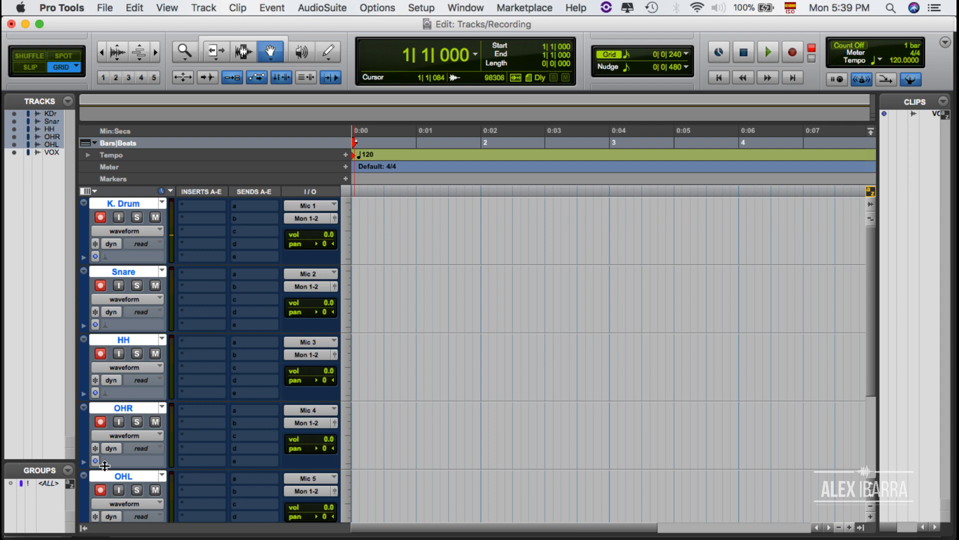
{"action": "key", "text": "super+space"}
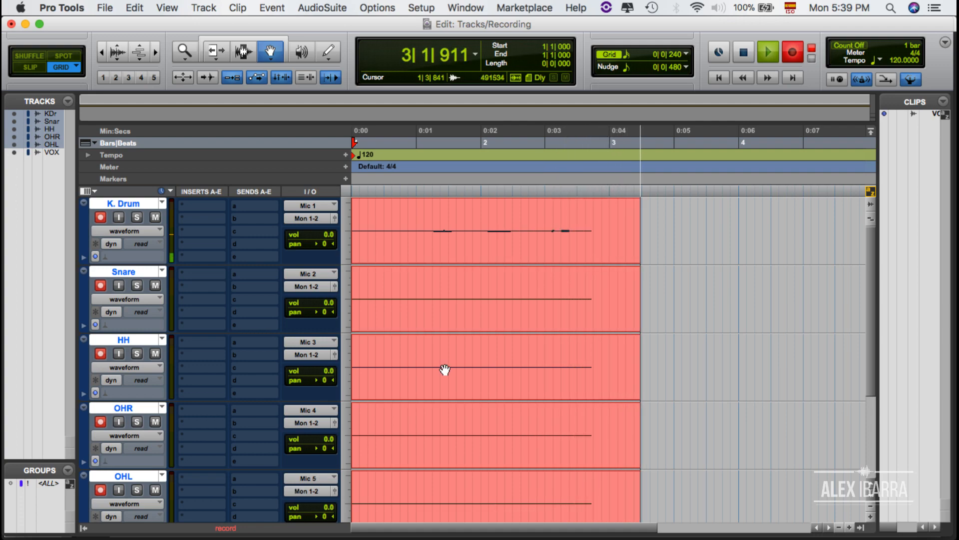
{"action": "key", "text": "space"}
{"action": "scroll", "coordinate": [445, 369], "scroll_direction": "down", "scroll_amount": 6}
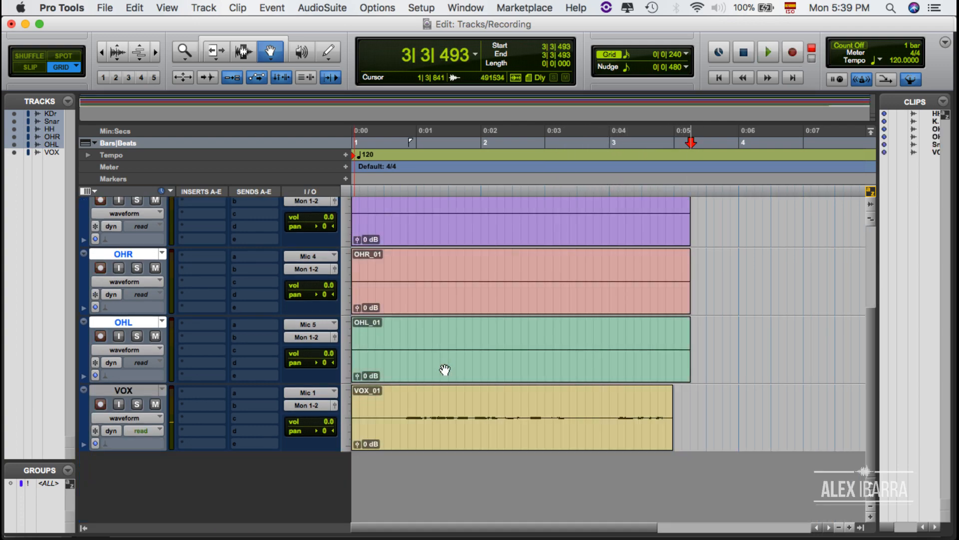